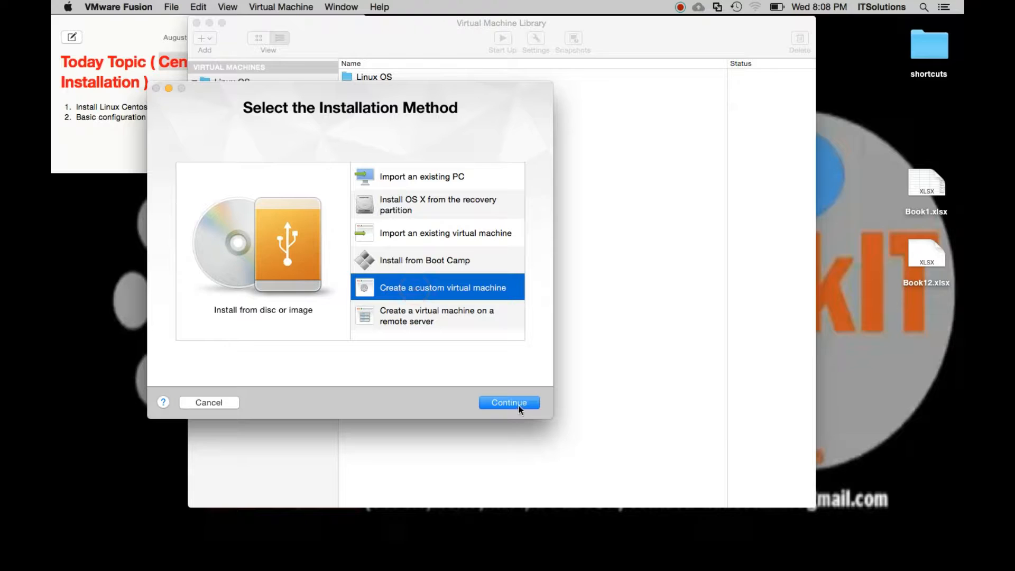
# Set up a custom virtual machine with CentOS 64-bit as the guest operating system and a new 20 GB virtual disk.
pyautogui.click(509, 402)
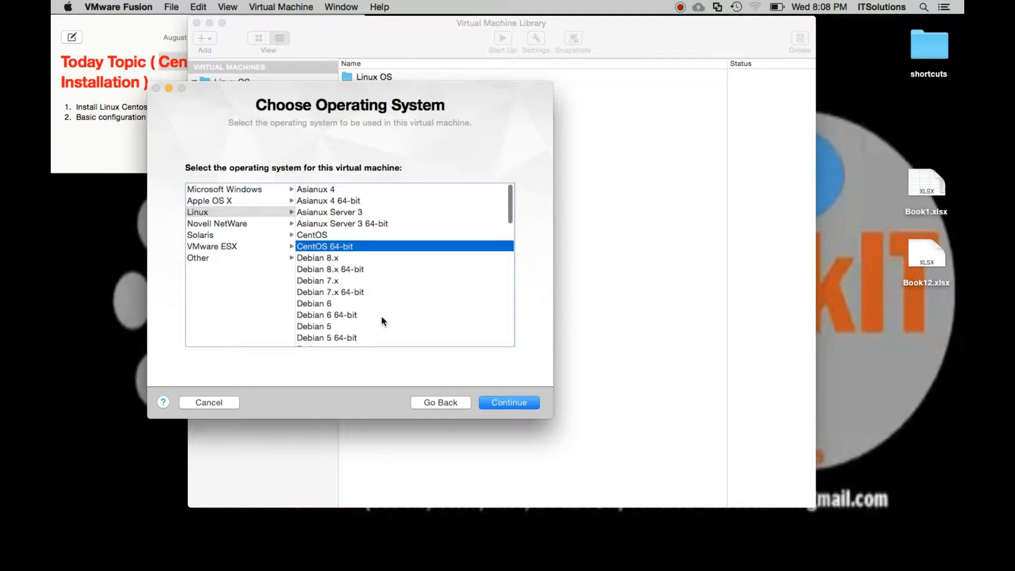
pyautogui.click(446, 403)
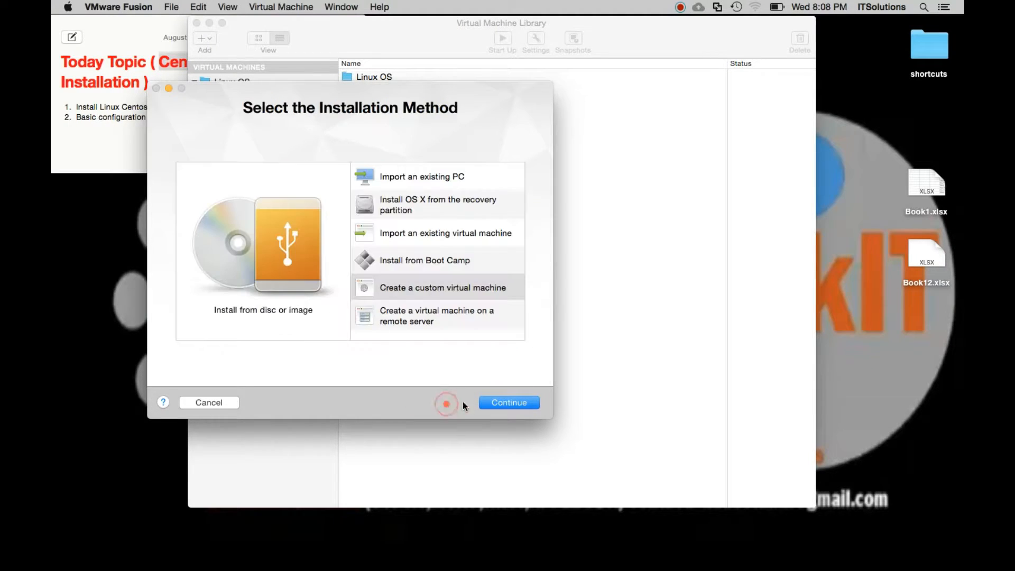
pyautogui.click(508, 402)
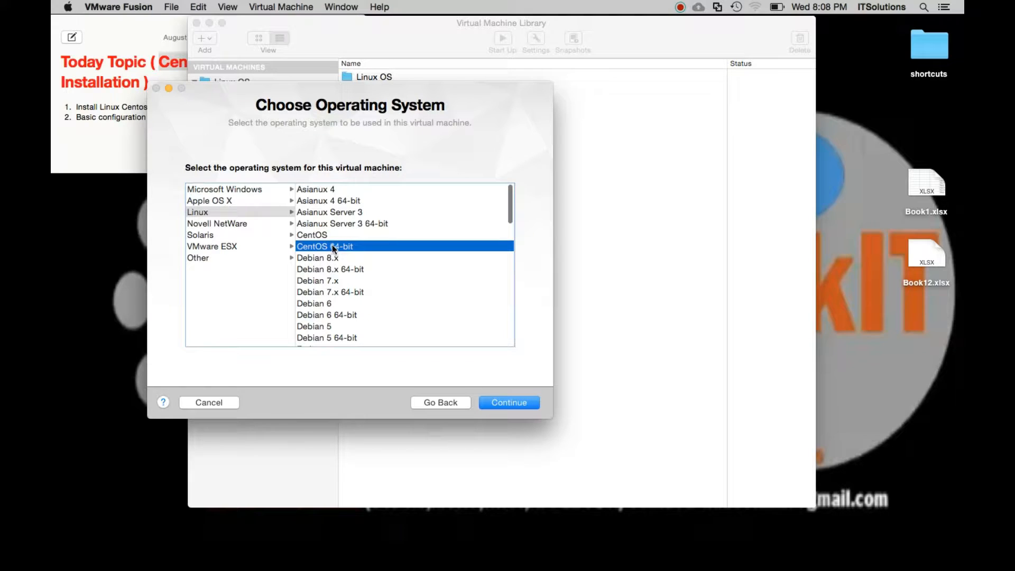
pyautogui.click(329, 250)
pyautogui.click(527, 402)
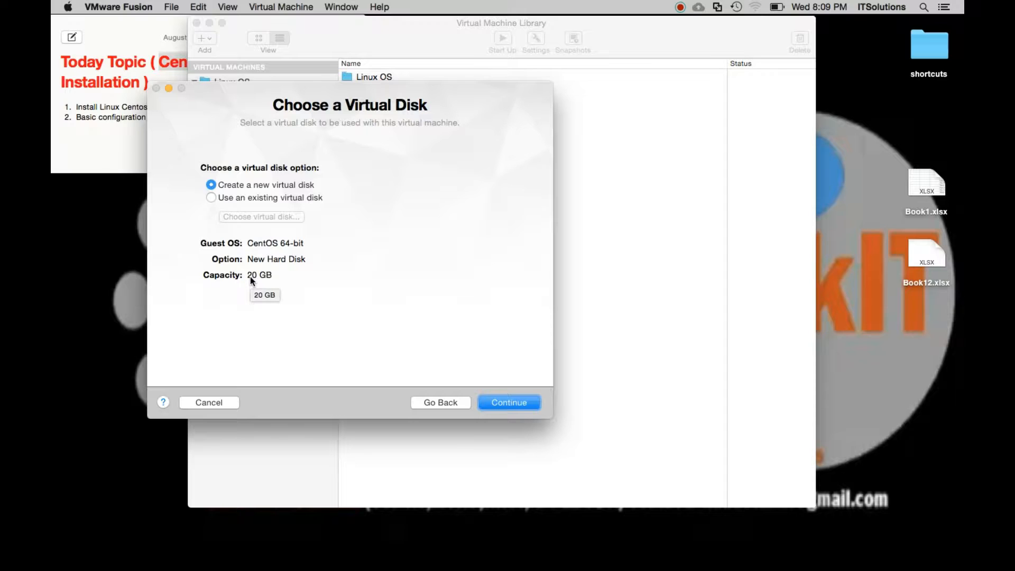
pyautogui.click(517, 405)
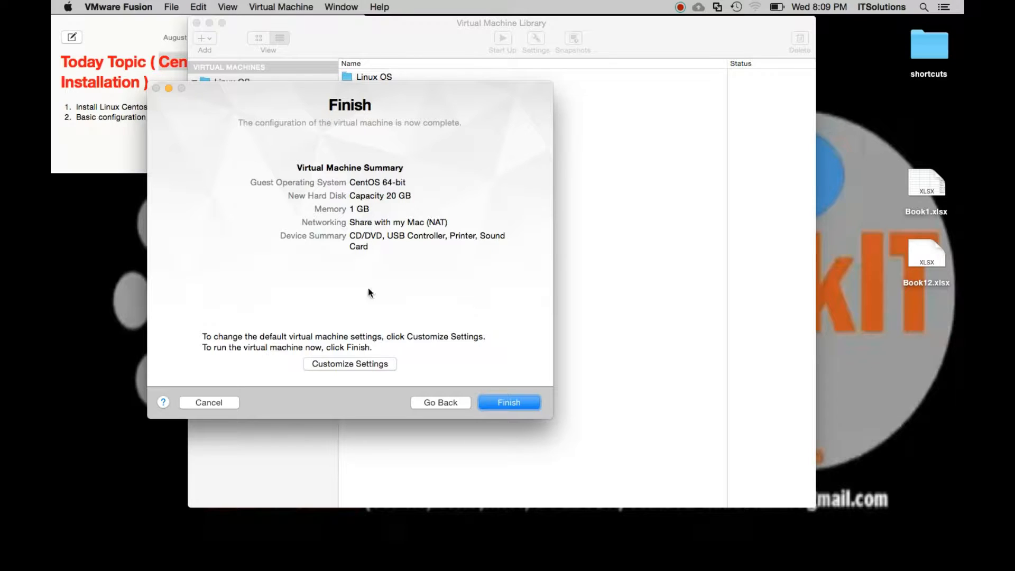
# Choose to customize the settings, save the virtual machine as CentOS 64-bi_test, and close its console and settings windows.
pyautogui.click(355, 365)
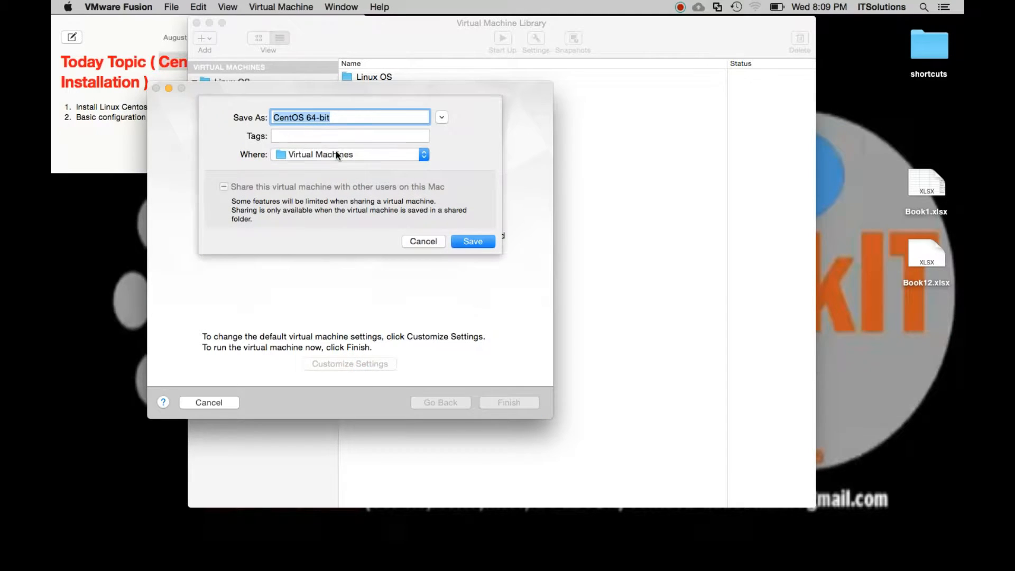
pyautogui.moveTo(336, 116); pyautogui.dragTo(271, 116)
pyautogui.click(339, 117)
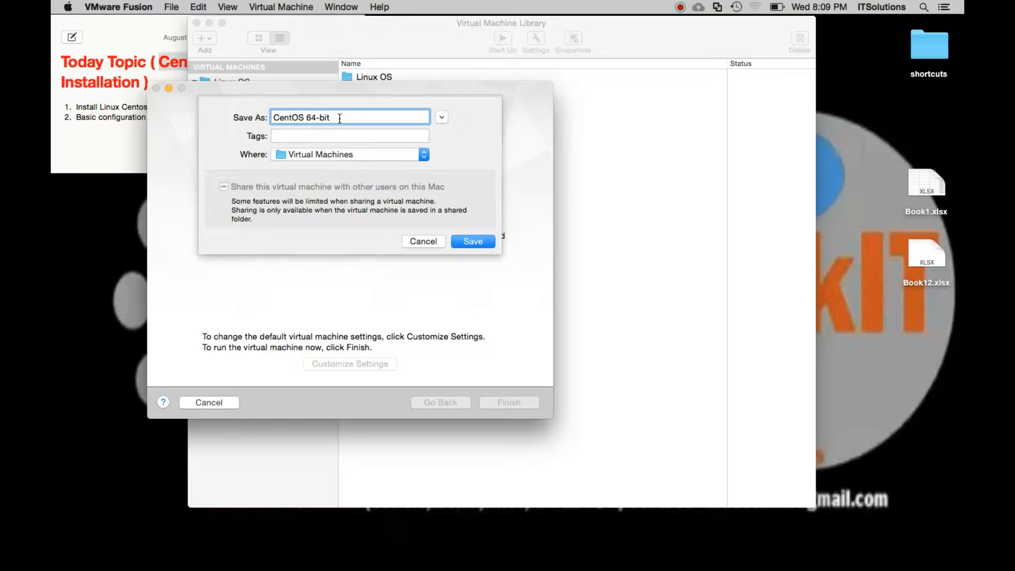
pyautogui.press('BackSpace')
pyautogui.write('_rtwer')
pyautogui.press('BackSpace')
pyautogui.press('BackSpace')
pyautogui.press('BackSpace')
pyautogui.press('BackSpace')
pyautogui.press('BackSpace')
pyautogui.write('test')
pyautogui.click(473, 241)
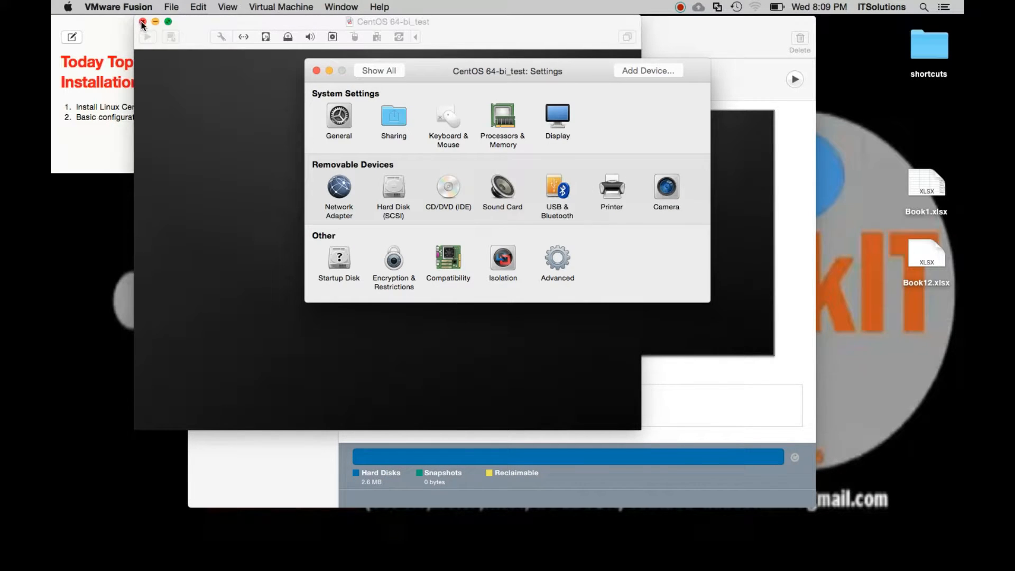
pyautogui.click(142, 22)
pyautogui.click(316, 71)
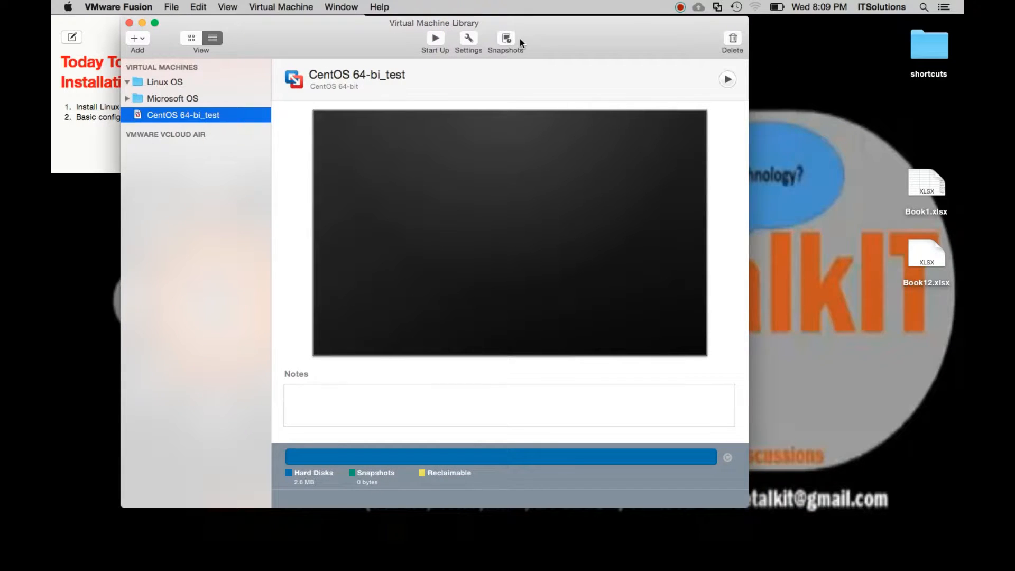
# Edit the memory size in the Processors & Memory settings of CentOS 64-bi_test, keeping 1 processor core.
pyautogui.click(469, 41)
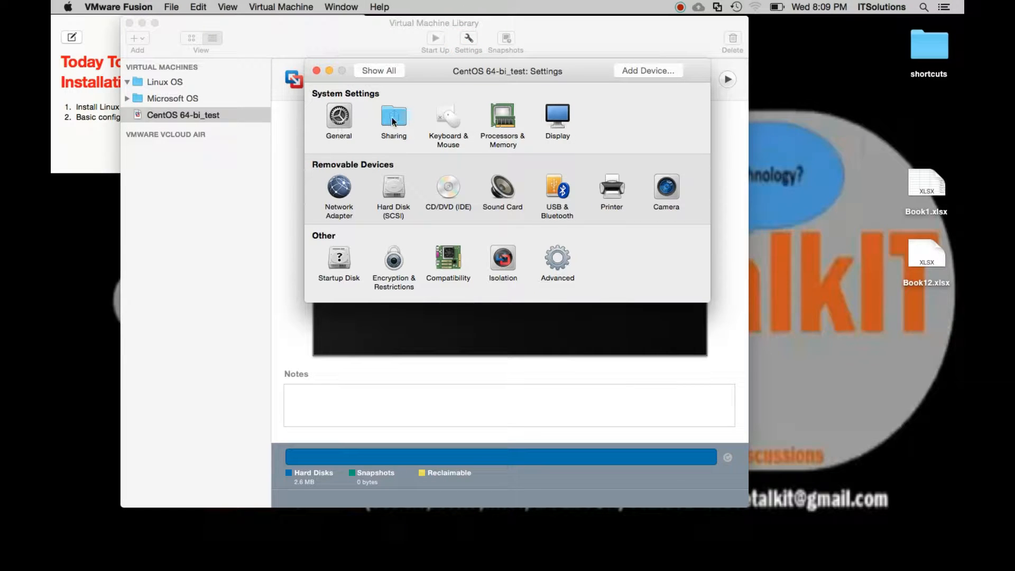
pyautogui.click(498, 114)
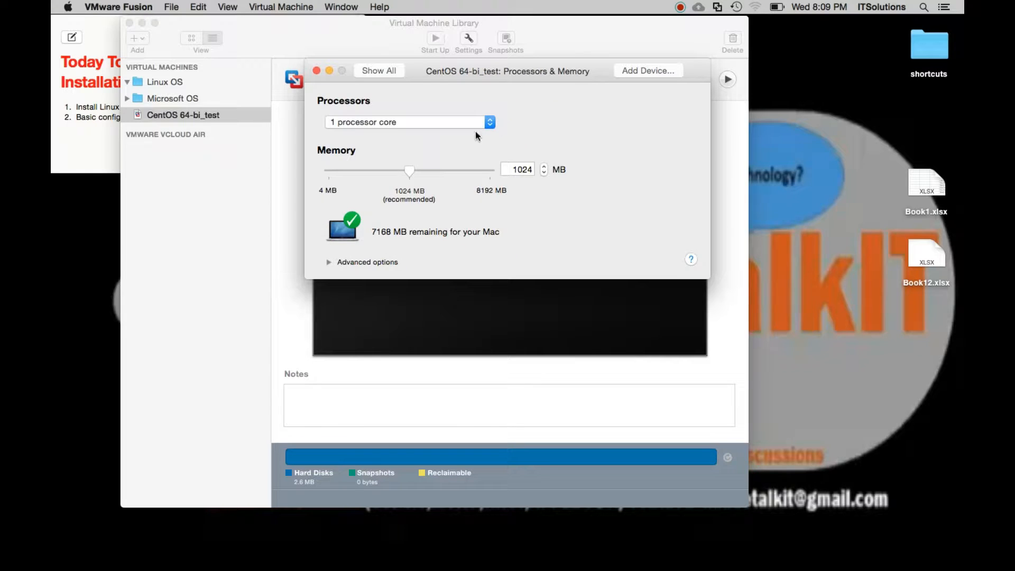
pyautogui.click(491, 122)
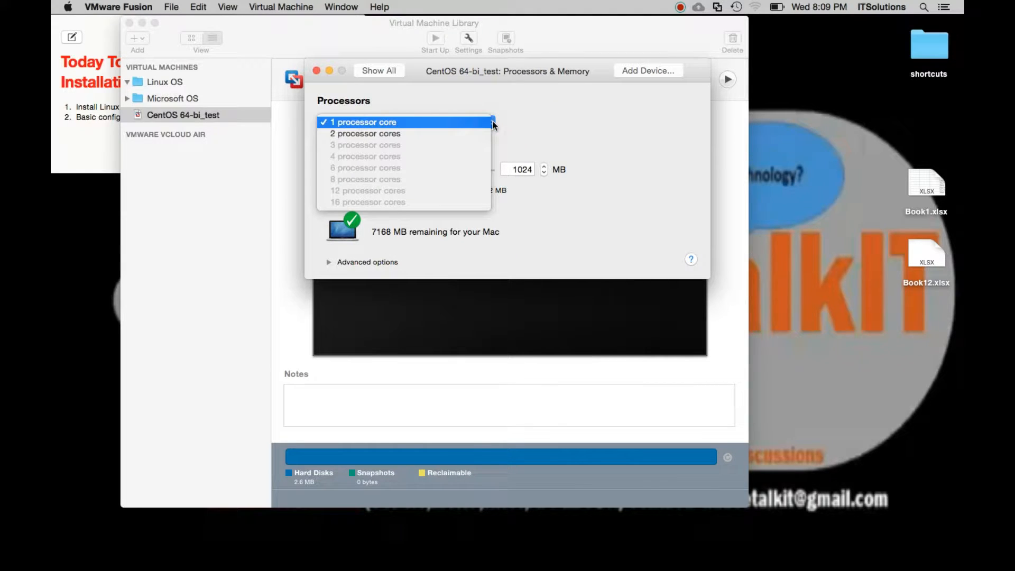
pyautogui.click(493, 125)
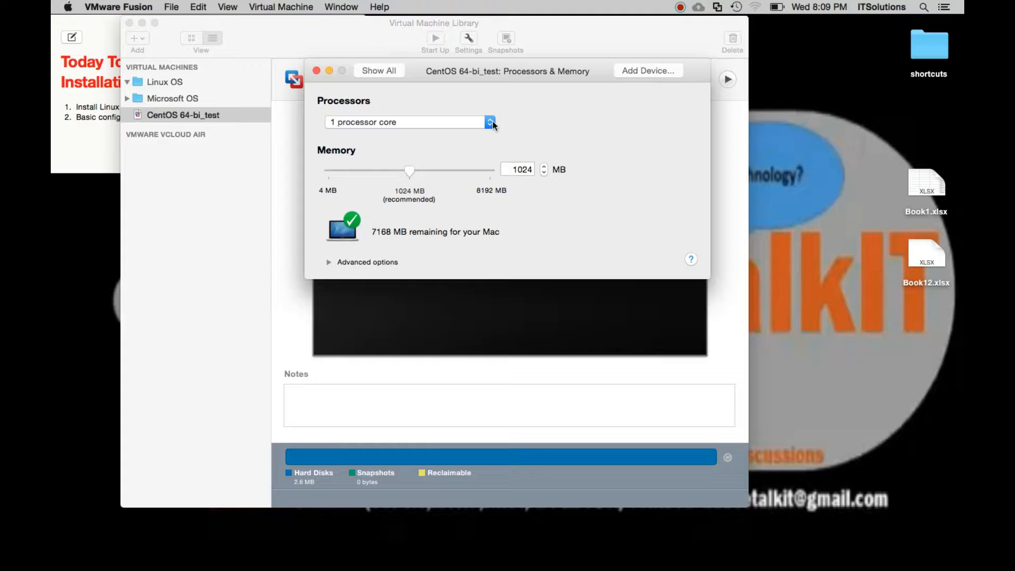
pyautogui.doubleClick(521, 168)
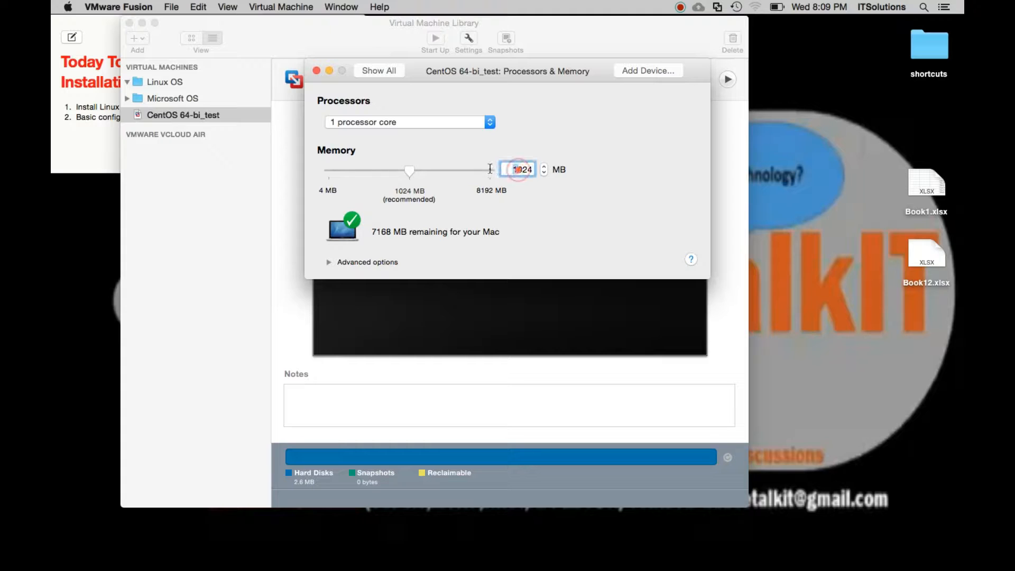
pyautogui.write('2')
pyautogui.click(367, 71)
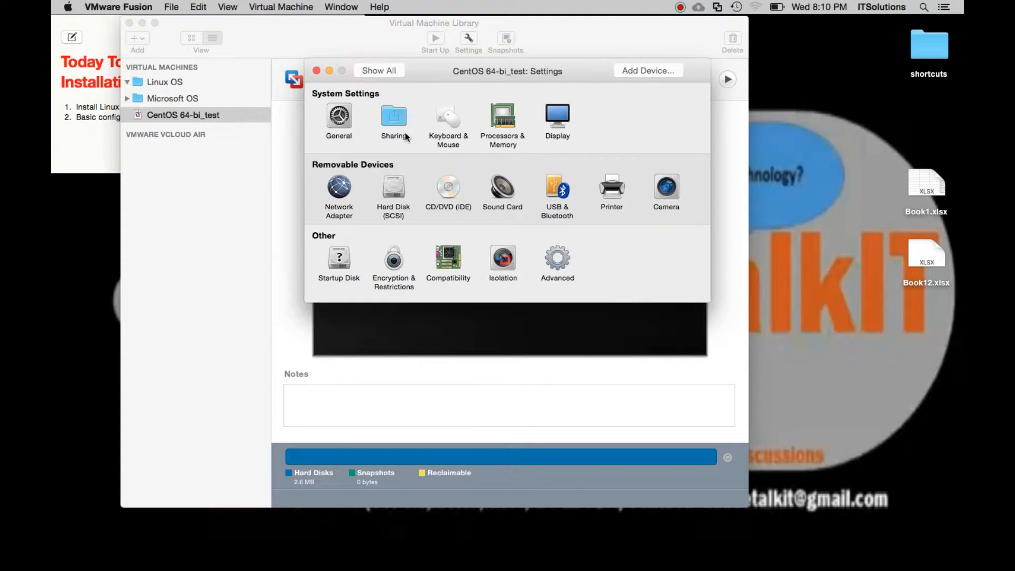
# Attach CentOS-6.10-x86_64-bin-DVD1.iso from the OS CENTOS 6.8 folder to the virtual machine's CD/DVD drive and close the settings.
pyautogui.click(452, 193)
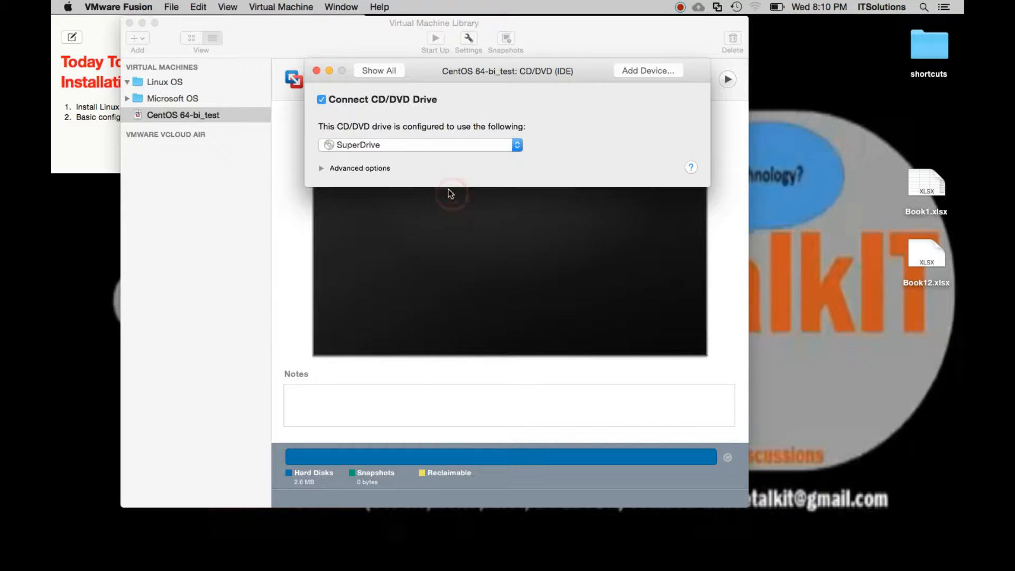
pyautogui.click(459, 144)
pyautogui.click(416, 165)
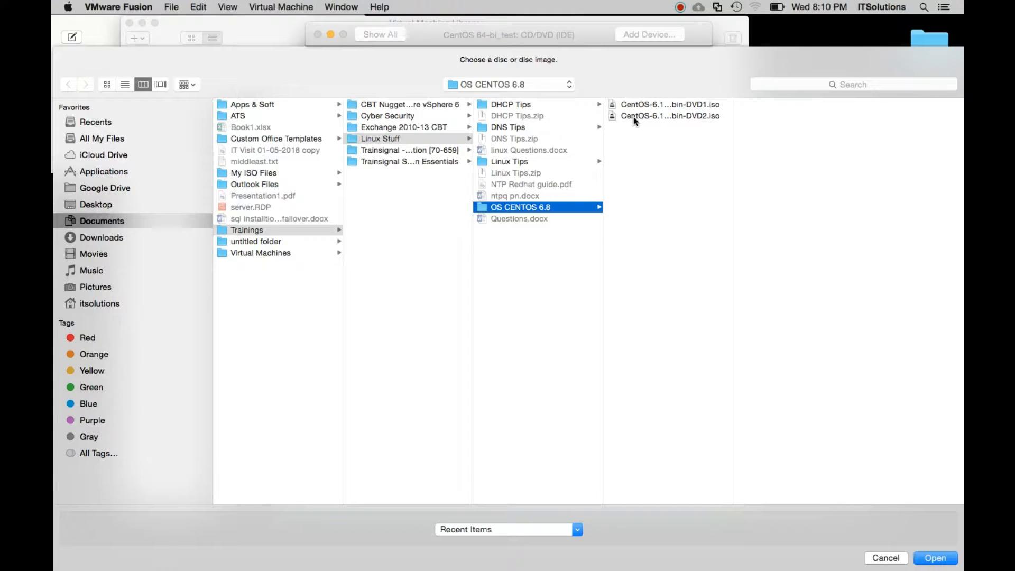
pyautogui.moveTo(734, 143); pyautogui.dragTo(810, 143)
pyautogui.click(712, 106)
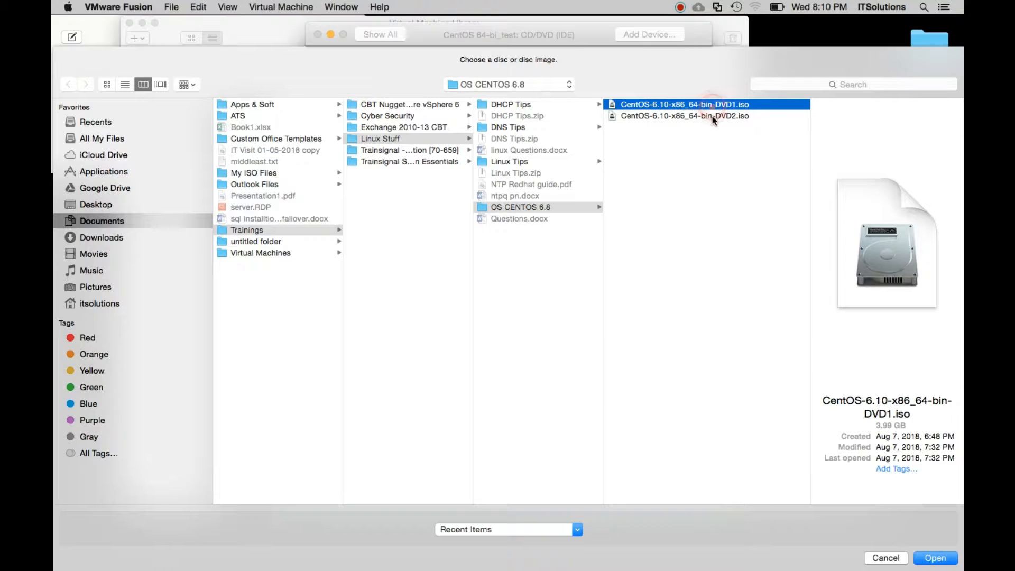
pyautogui.click(713, 117)
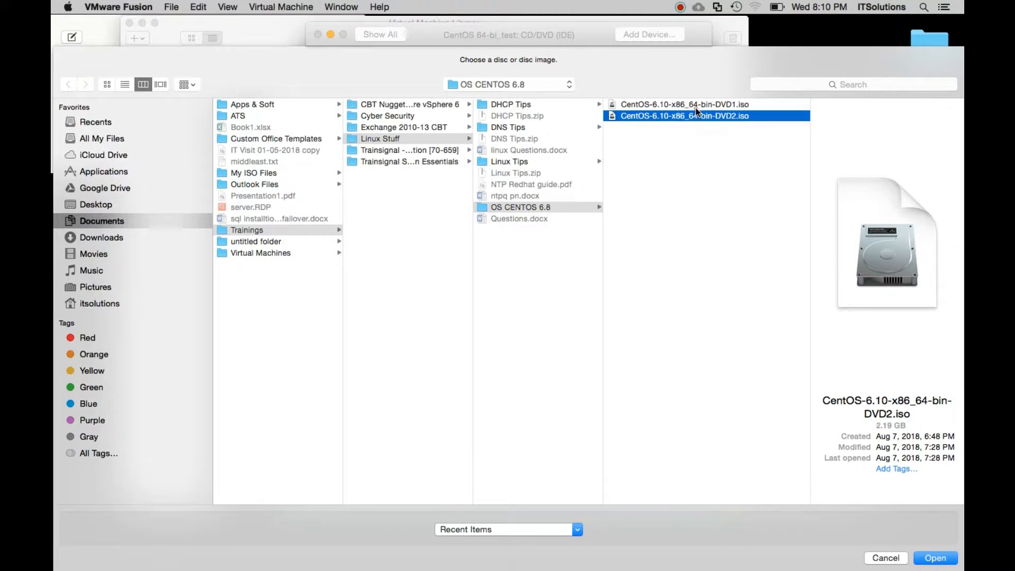
pyautogui.click(696, 106)
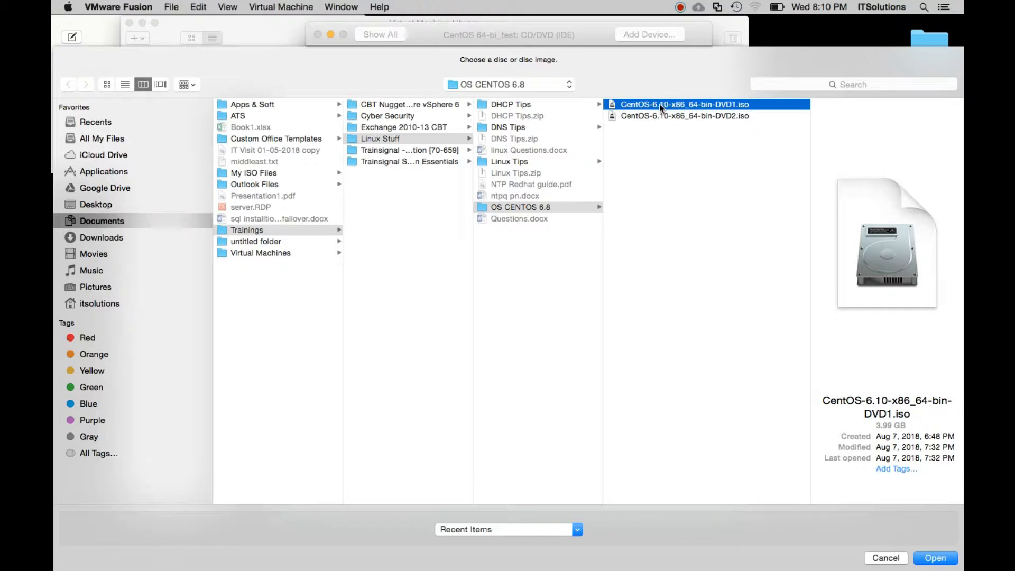
pyautogui.click(643, 61)
pyautogui.click(934, 560)
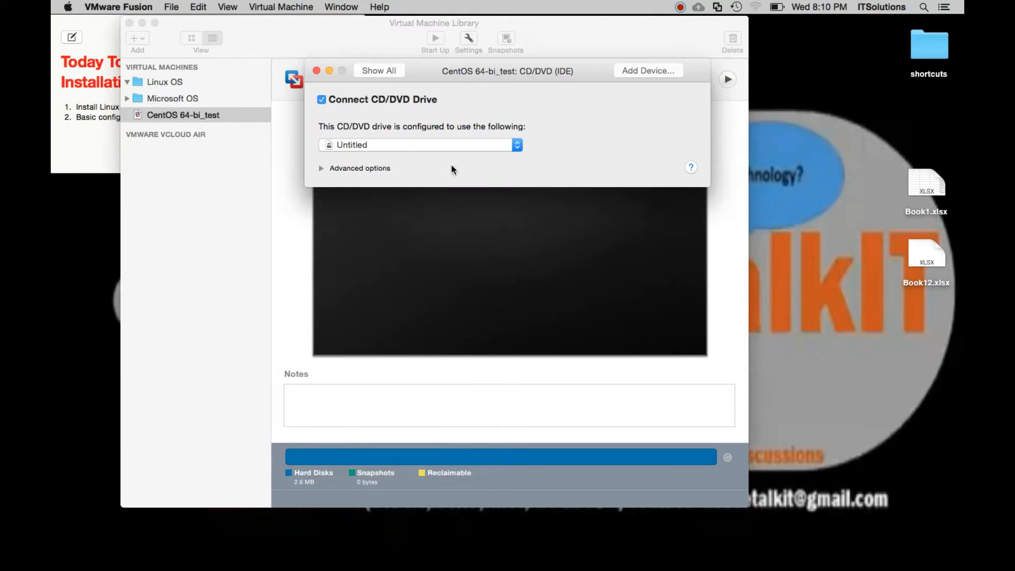
pyautogui.click(317, 71)
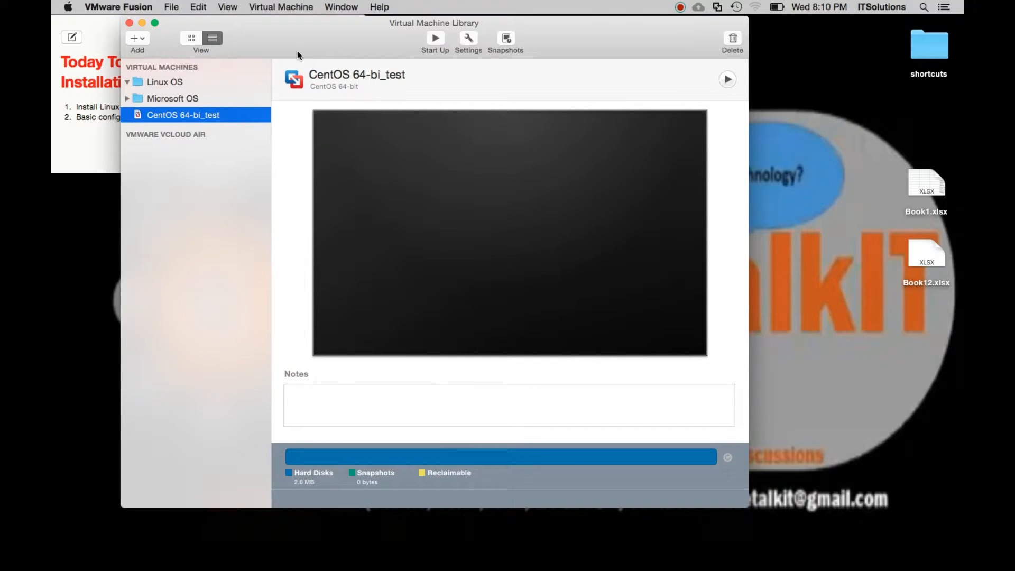
# Power on CentOS 64-bi_test and boot the option to install or upgrade an existing system.
pyautogui.click(438, 38)
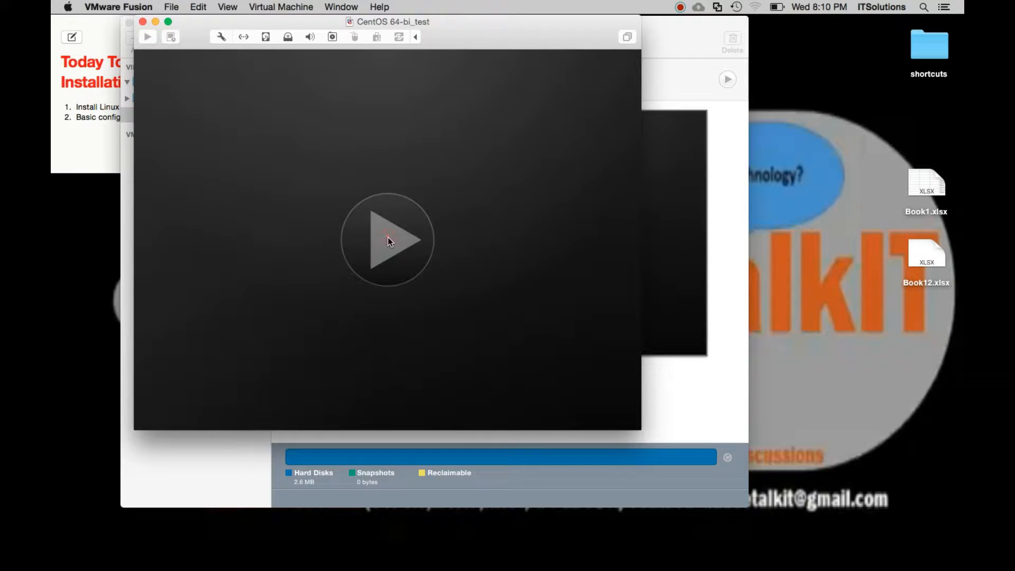
pyautogui.click(388, 237)
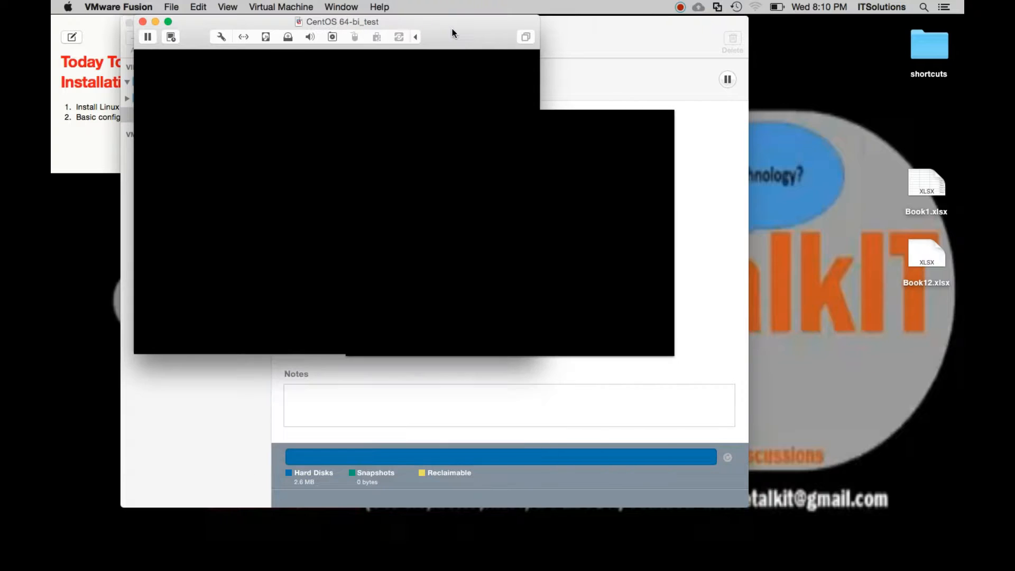
pyautogui.moveTo(444, 24); pyautogui.dragTo(519, 48)
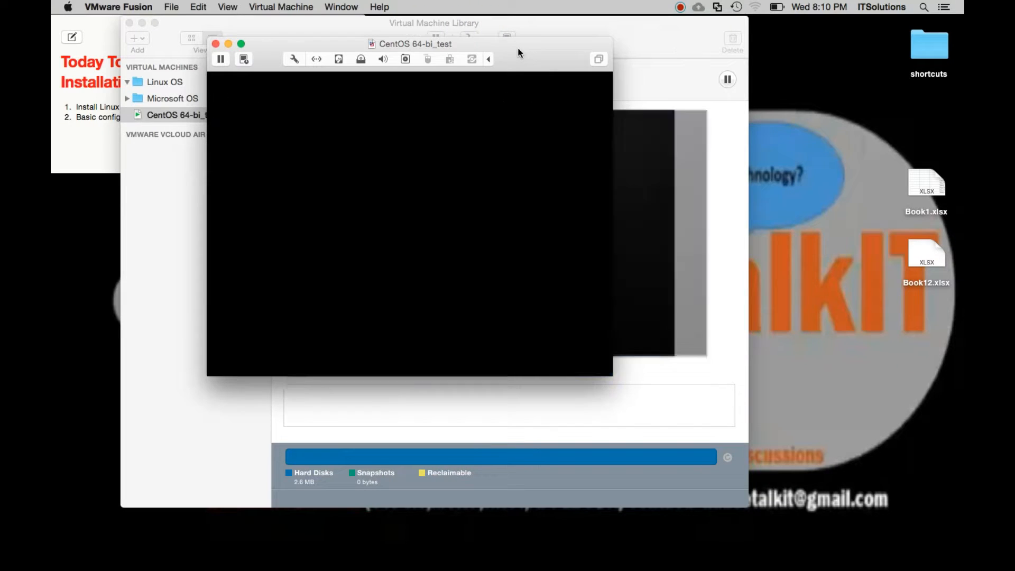
pyautogui.click(444, 153)
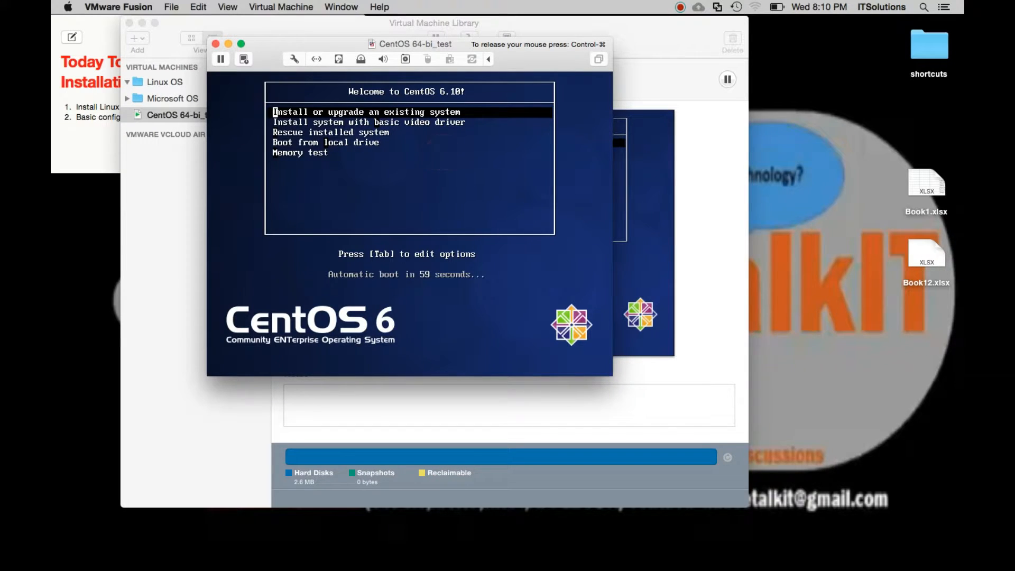
pyautogui.press('Return')
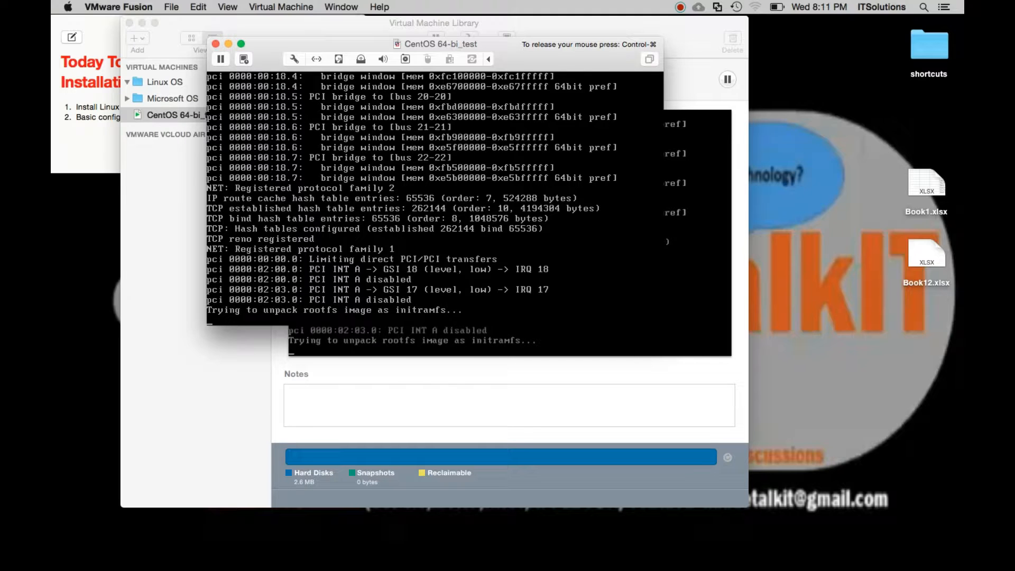
# Skip the installation media test and start the graphical CentOS installer.
pyautogui.press('ctrl+super')
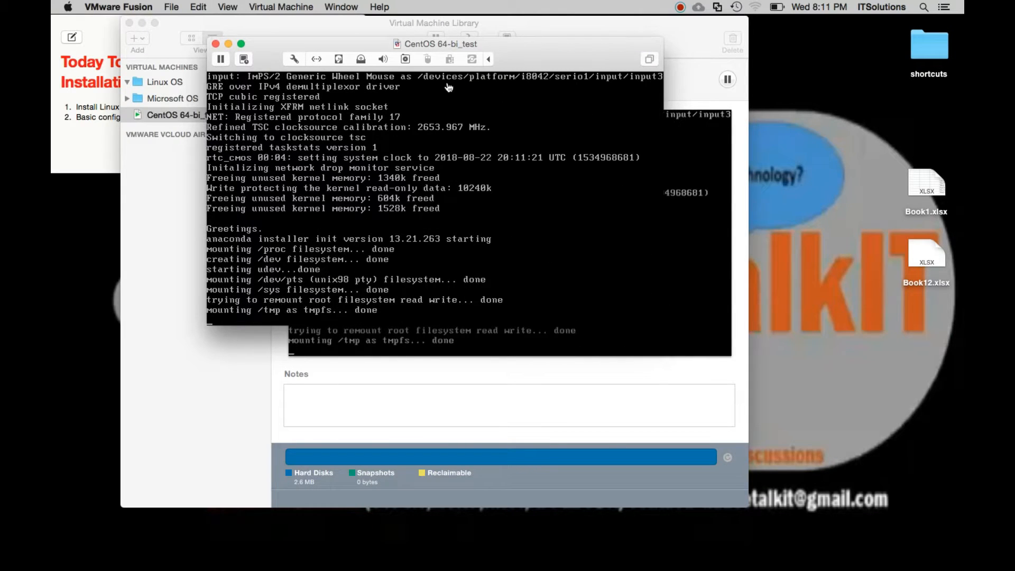
pyautogui.moveTo(516, 50); pyautogui.dragTo(583, 62)
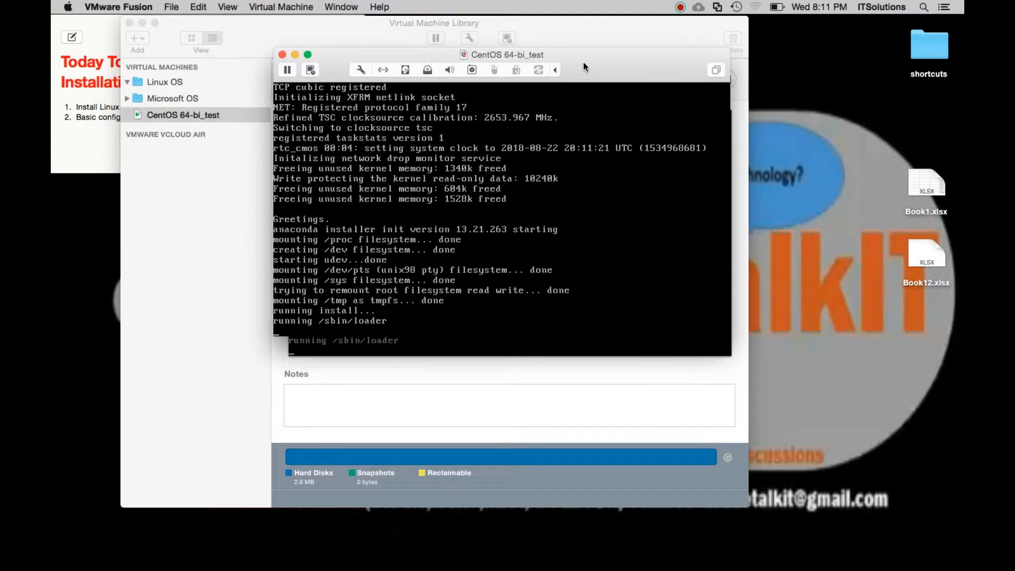
pyautogui.click(516, 264)
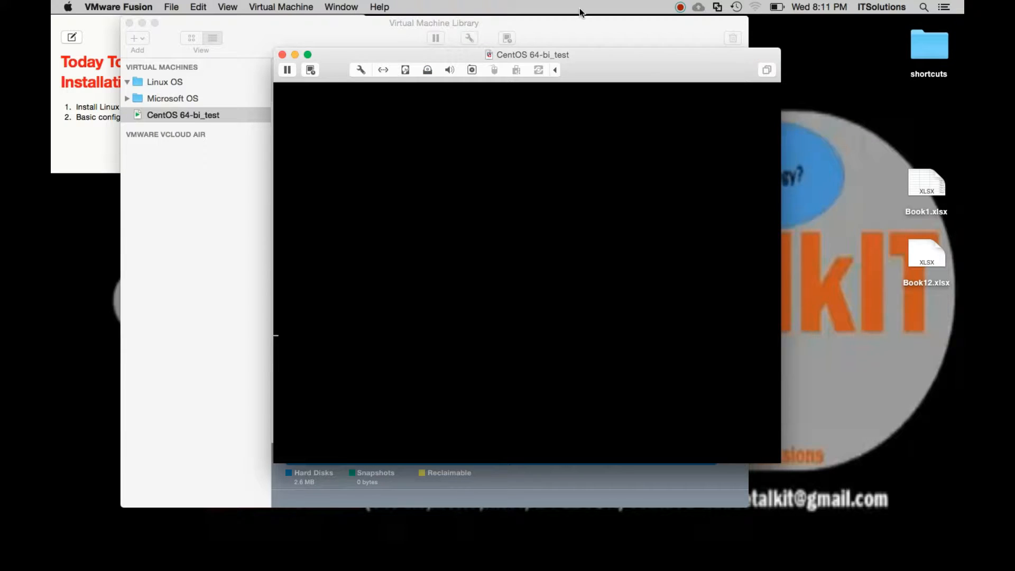
pyautogui.moveTo(602, 56); pyautogui.dragTo(554, 34)
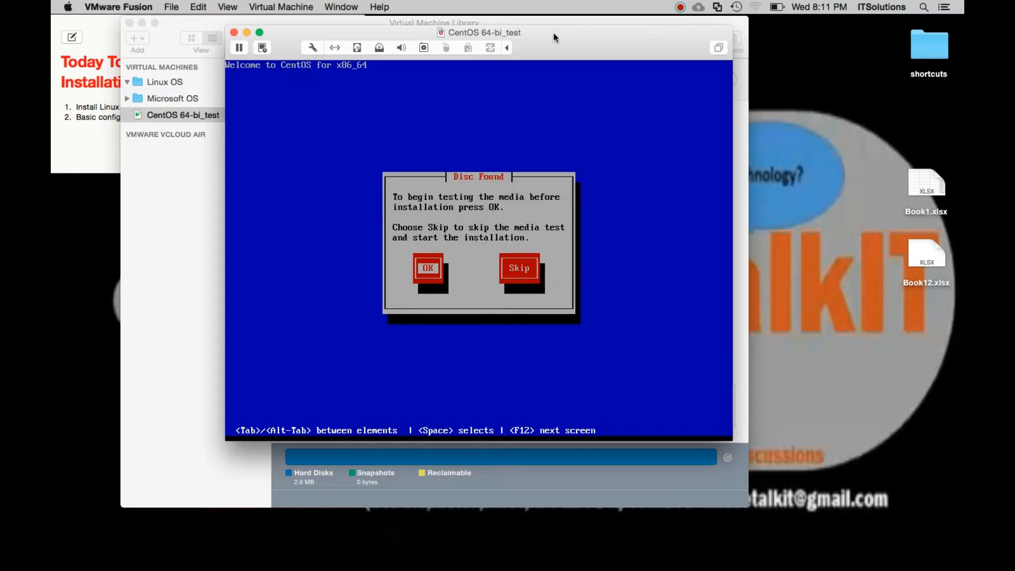
pyautogui.click(530, 217)
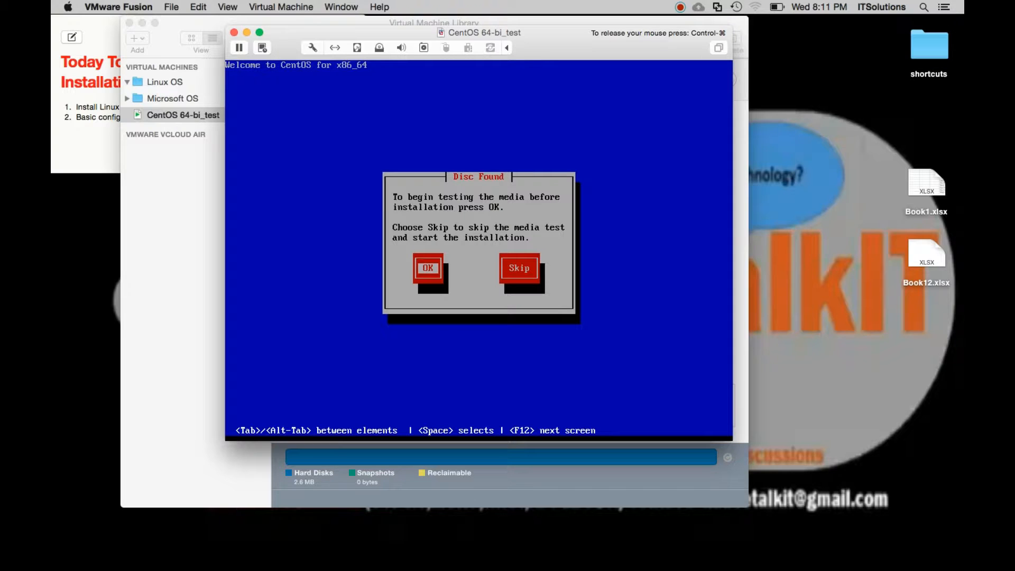
pyautogui.press('Tab')
pyautogui.press('Return')
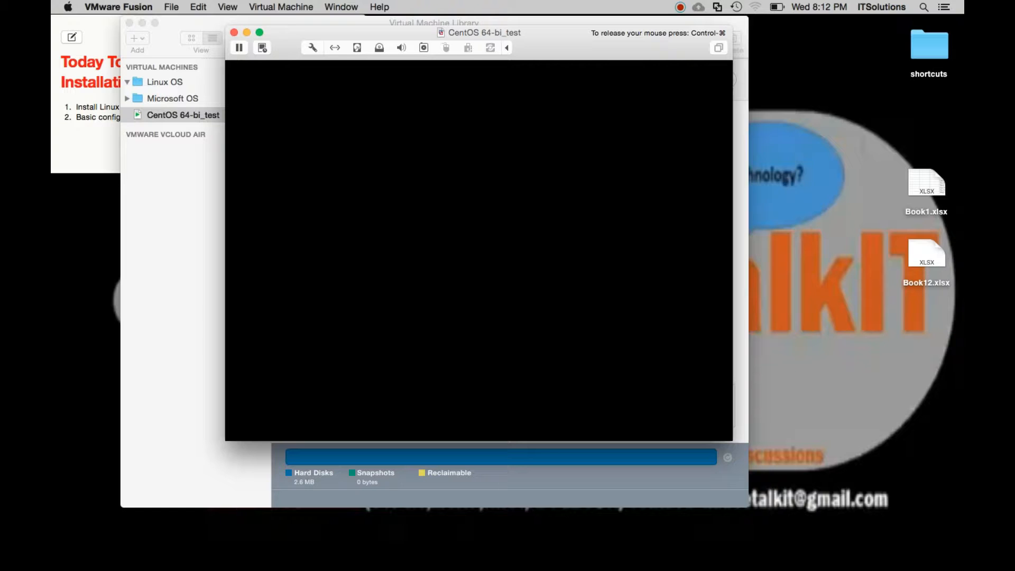
pyautogui.press('ctrl+super')
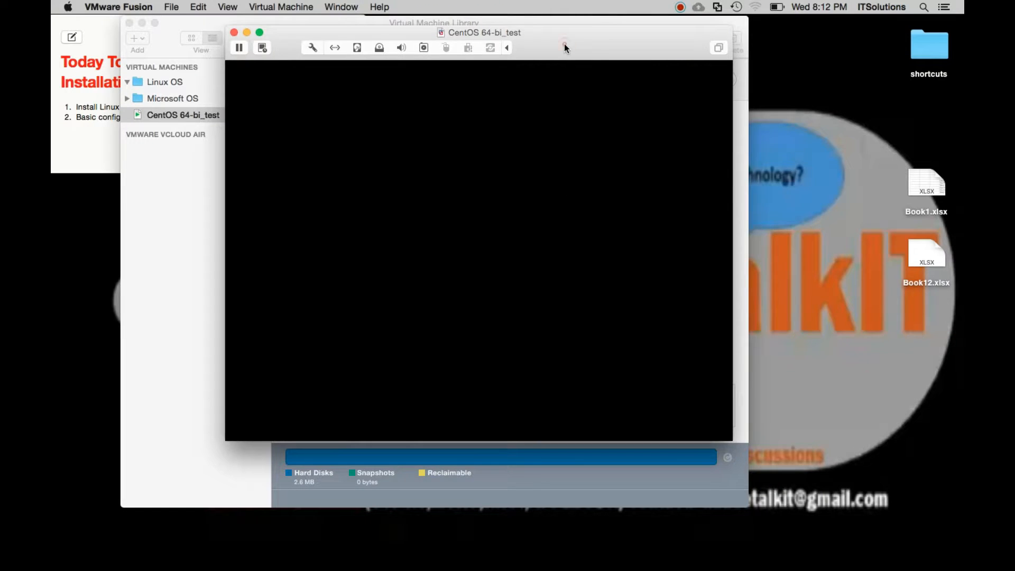
pyautogui.moveTo(564, 42)
pyautogui.mouseDown()
pyautogui.moveTo(569, 138)
pyautogui.moveTo(575, 58)
pyautogui.mouseUp()
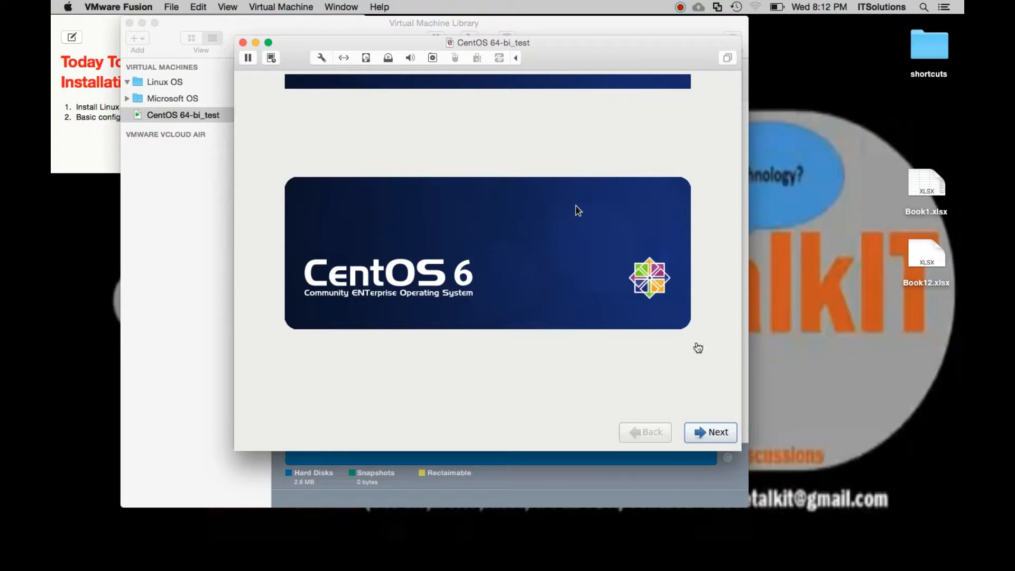
# Leave the installer's welcome screen and continue with English as the installation language.
pyautogui.click(681, 382)
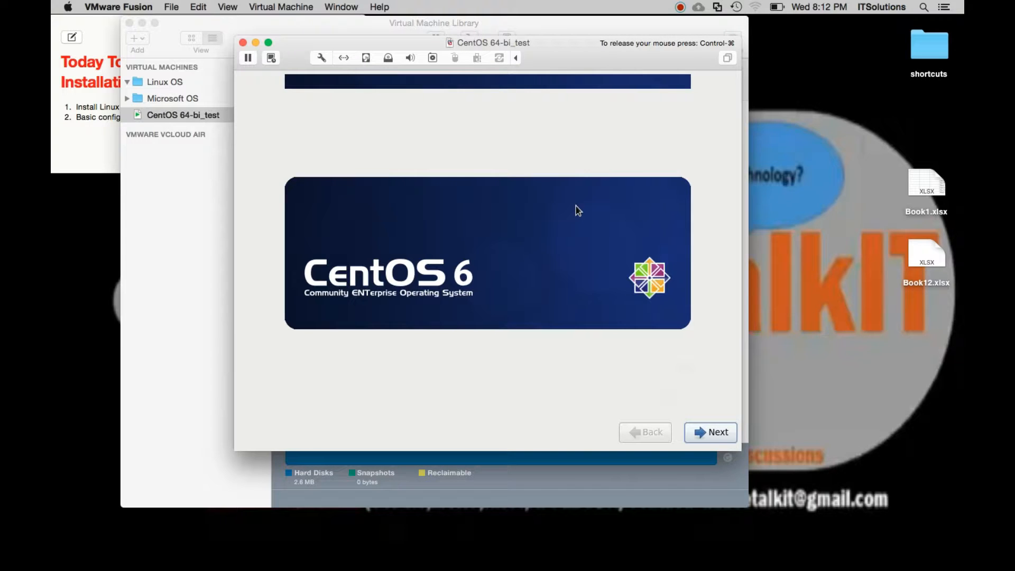
pyautogui.press('Return')
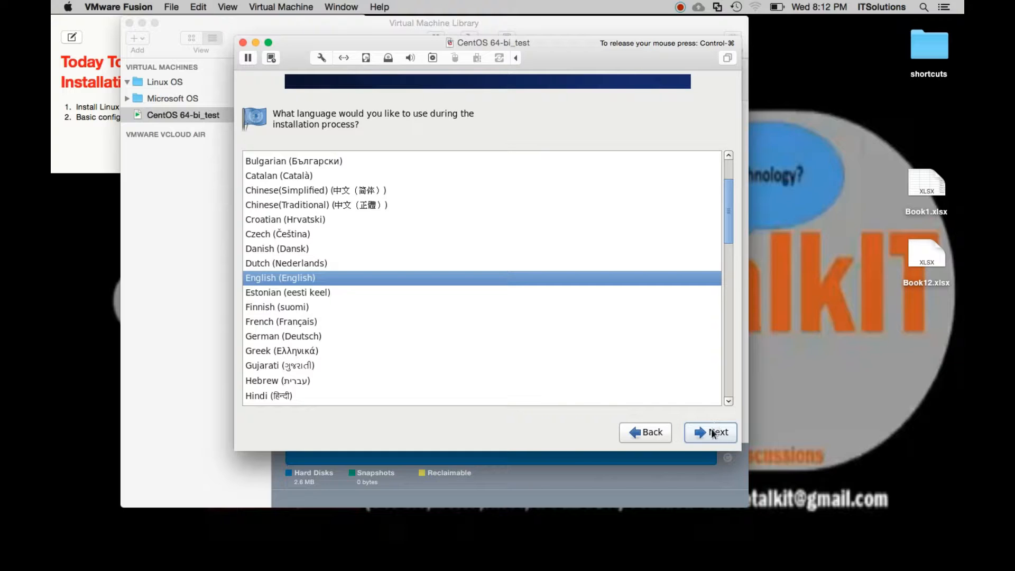
pyautogui.moveTo(730, 232)
pyautogui.mouseDown()
pyautogui.moveTo(741, 407)
pyautogui.moveTo(735, 245)
pyautogui.mouseUp()
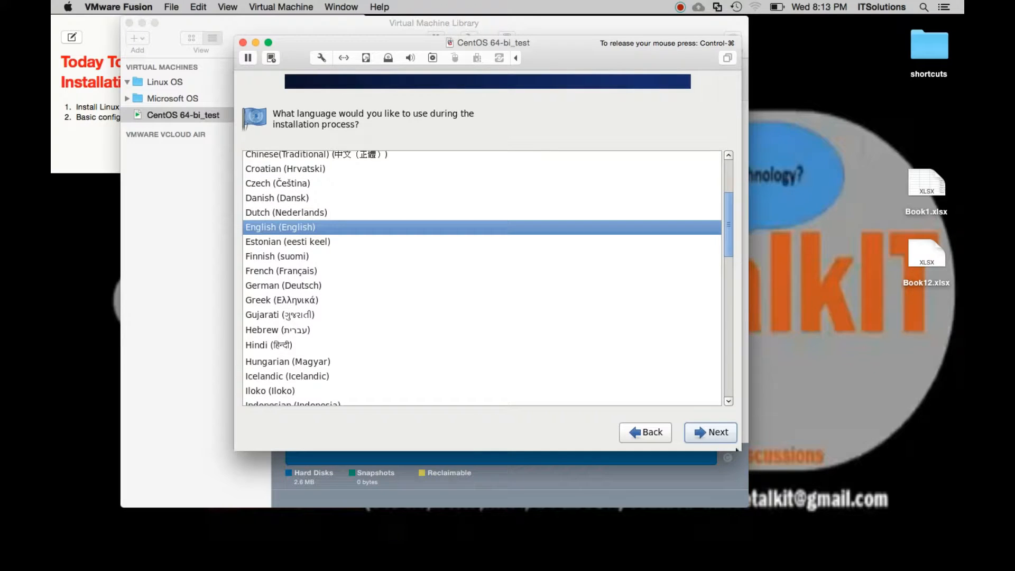
pyautogui.click(721, 435)
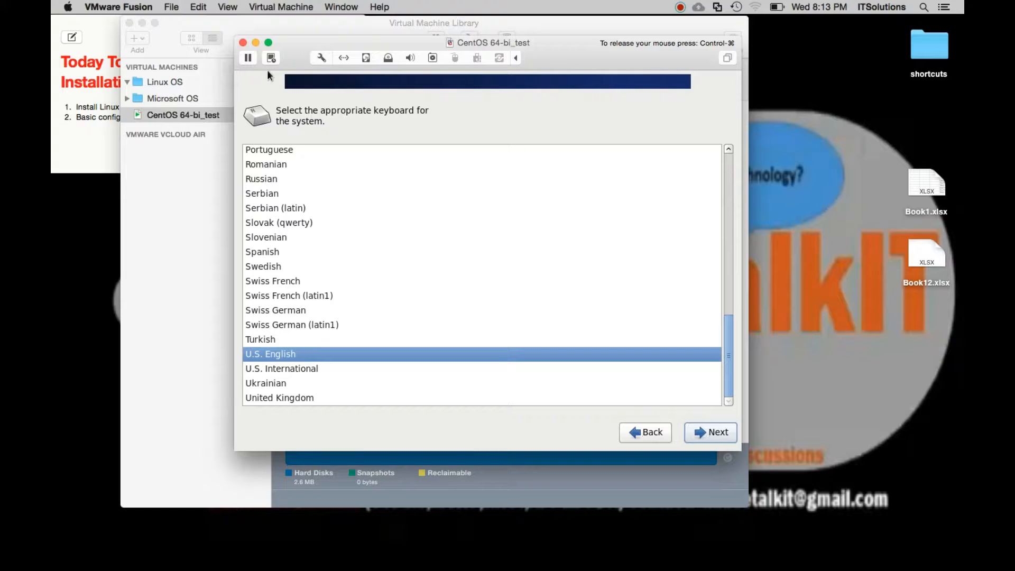
# Expand the virtual machine to full screen and continue with the U.S. English keyboard layout.
pyautogui.click(270, 43)
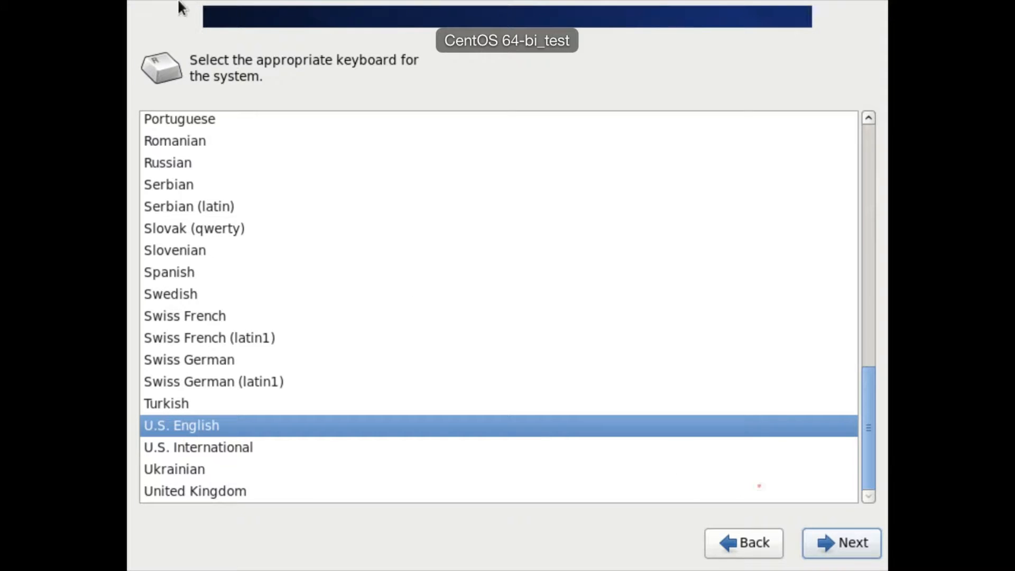
pyautogui.press('Return')
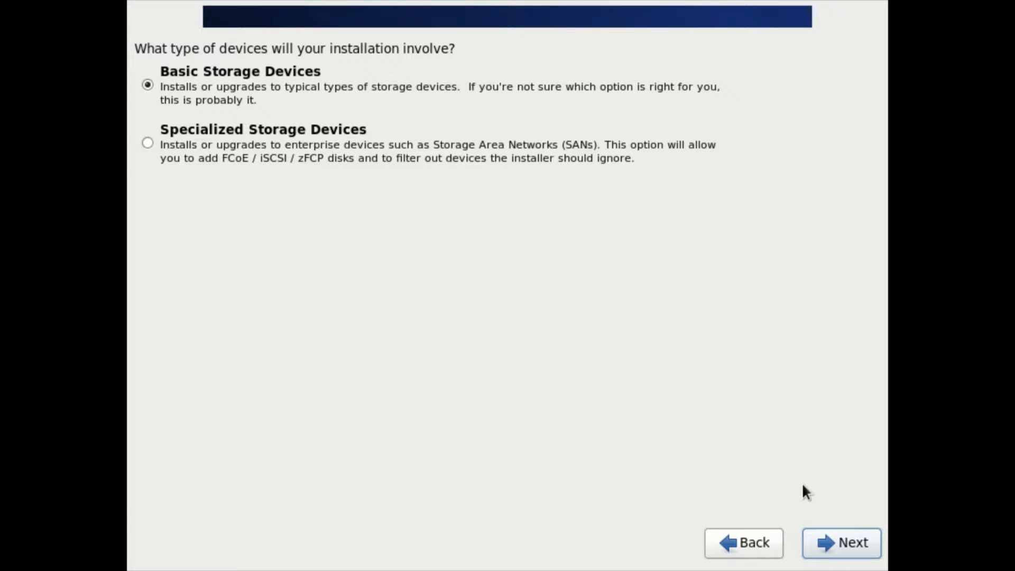
# Use Basic Storage Devices for the installation and agree to discard any data on the VMware virtual disk.
pyautogui.click(860, 548)
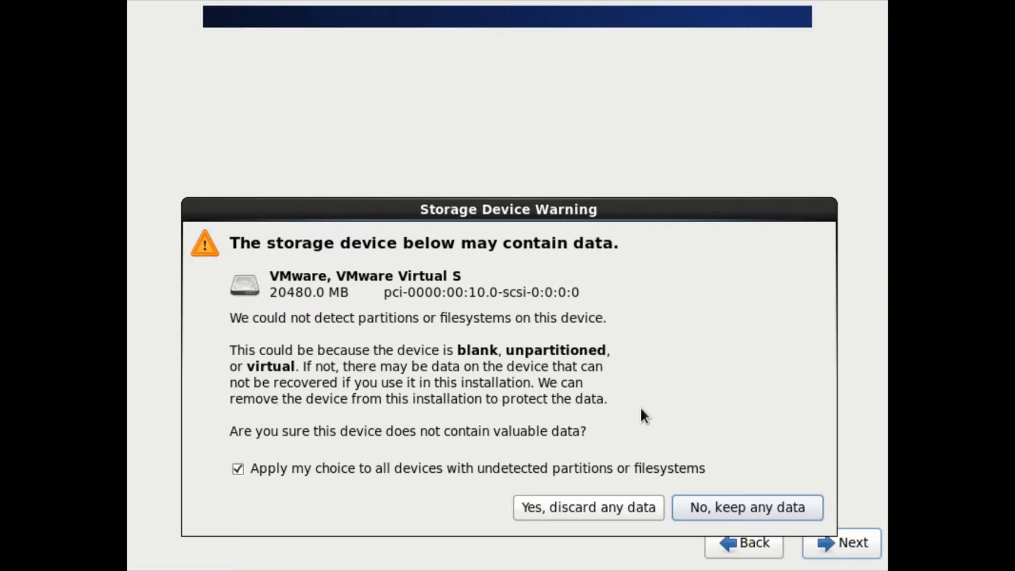
pyautogui.press('Tab')
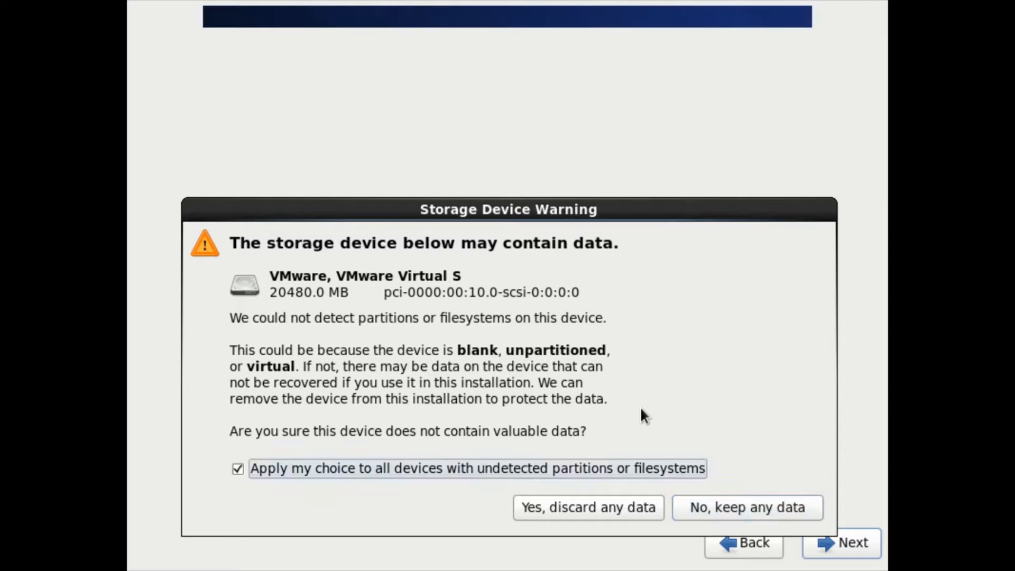
pyautogui.press('Tab')
pyautogui.press('Return')
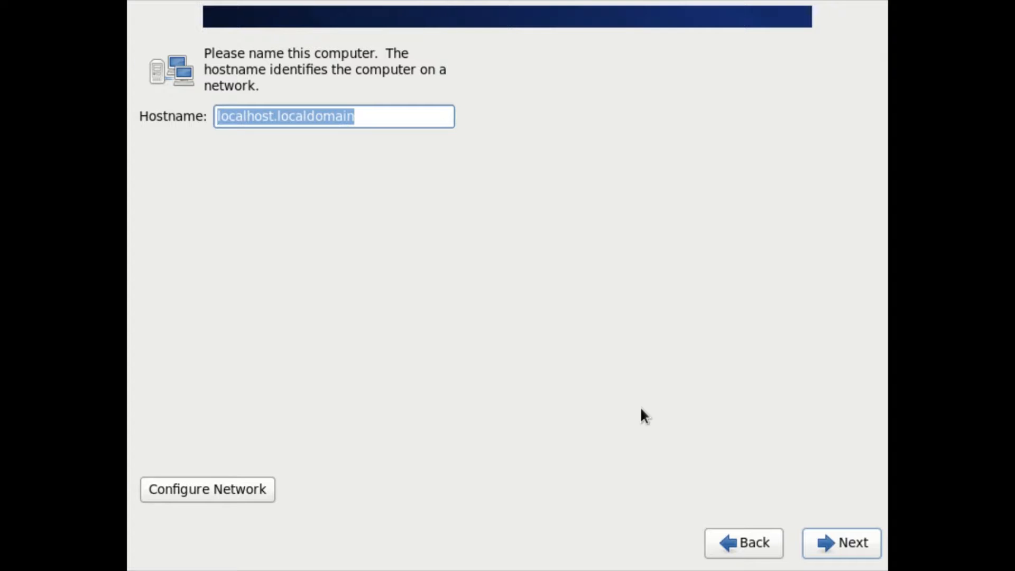
# Set the hostname to master.ats.local and accept the America/New York time zone with the system clock on UTC.
pyautogui.press('BackSpace')
pyautogui.write('m')
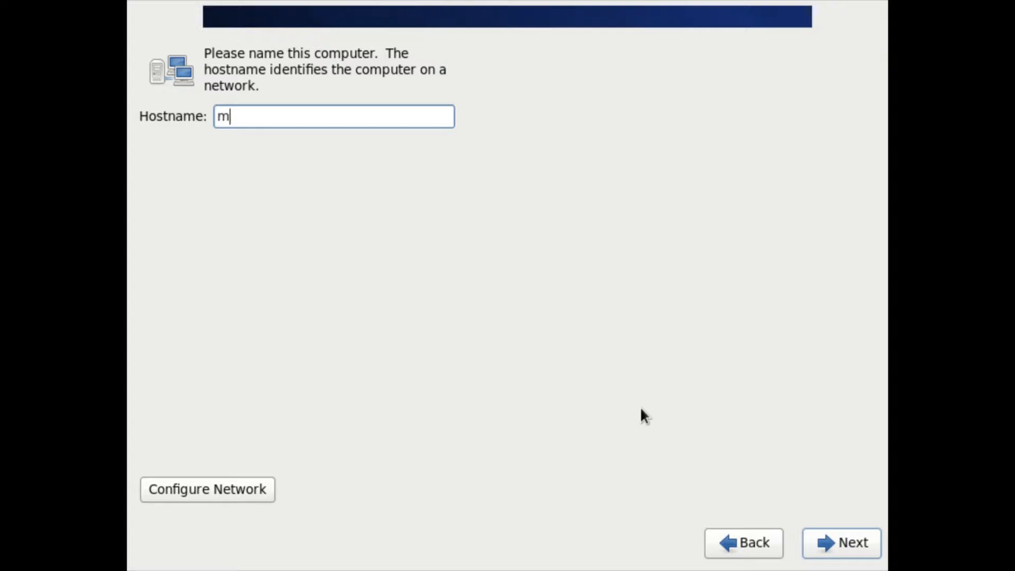
pyautogui.write('aster.ats.local')
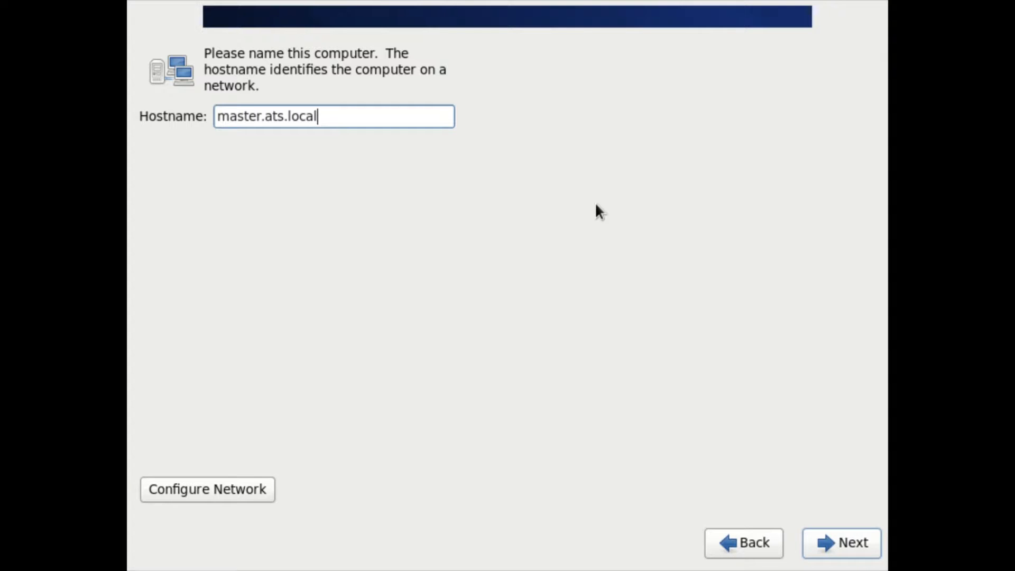
pyautogui.click(831, 540)
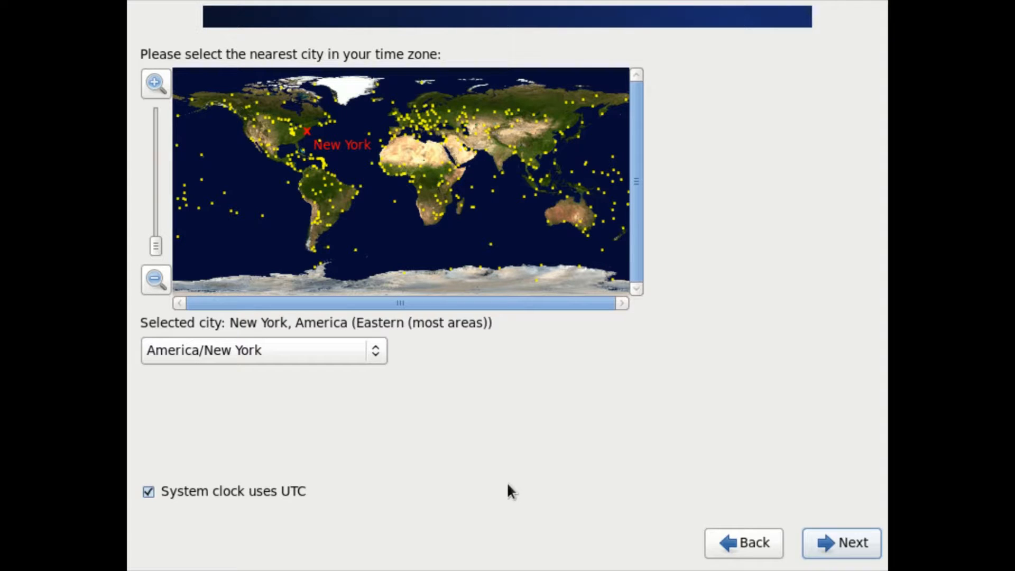
pyautogui.click(829, 543)
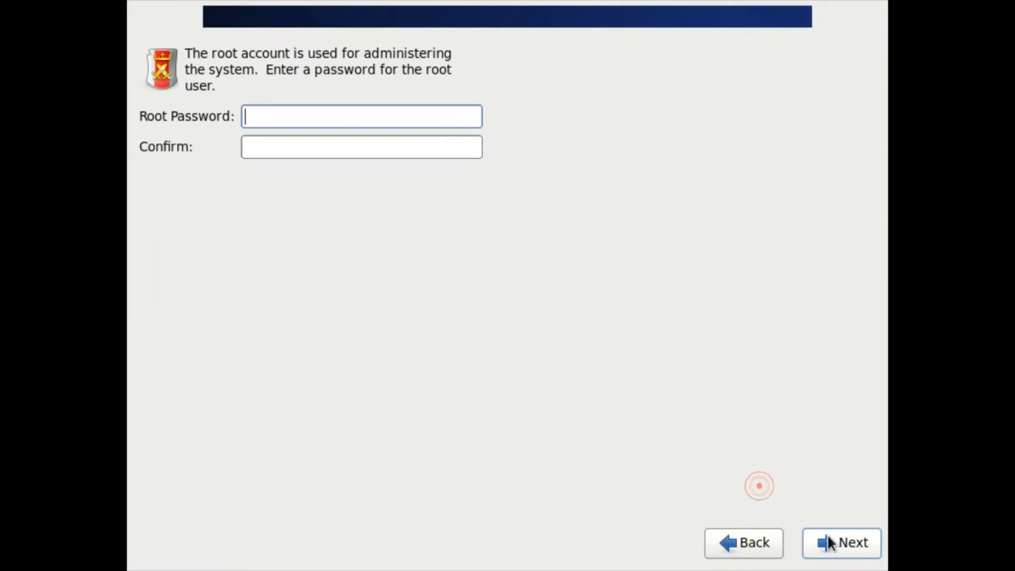
# Enter and confirm the root password, and use it despite the weak password warning.
pyautogui.write('••••••')
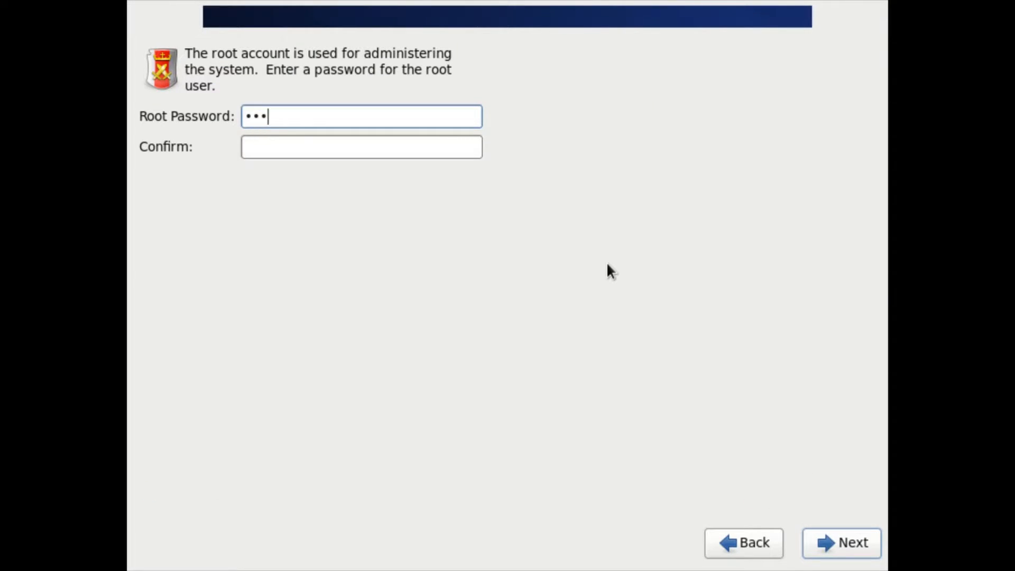
pyautogui.press('Tab')
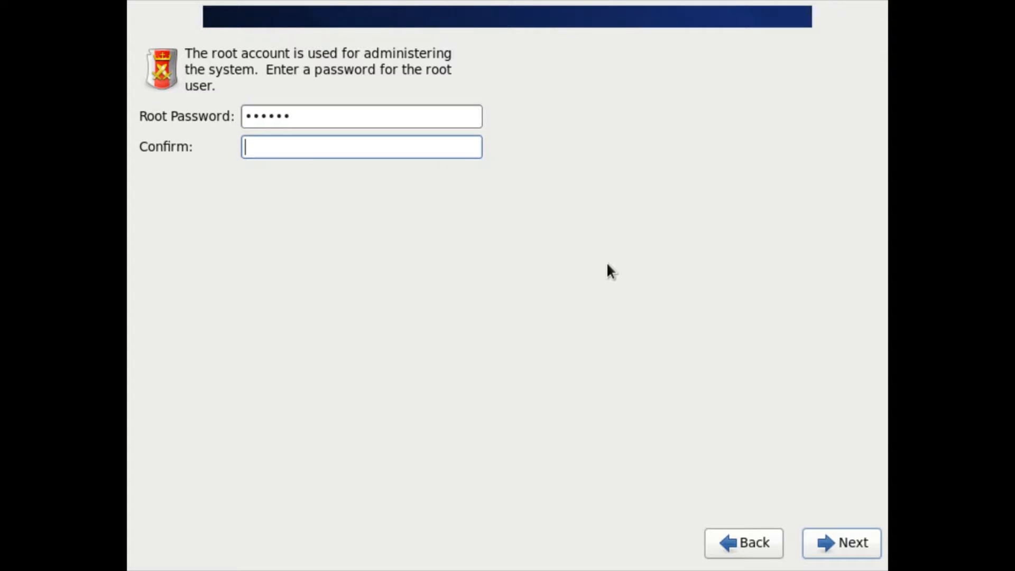
pyautogui.write('••••••')
pyautogui.click(843, 541)
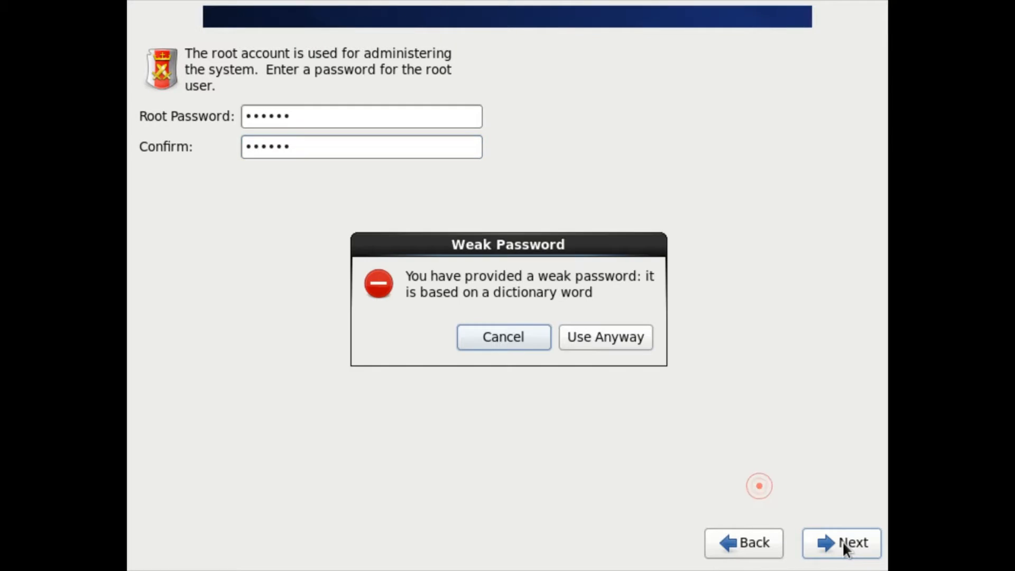
pyautogui.click(629, 338)
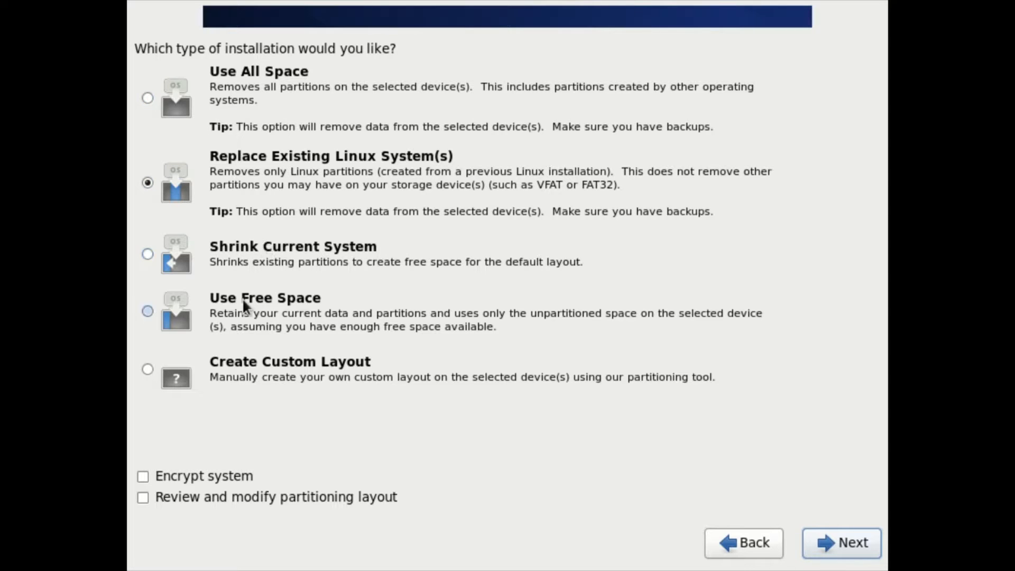
# Choose Create Custom Layout and create a fixed 200 MB ext4 standard partition mounted at /boot on sda.
pyautogui.click(151, 366)
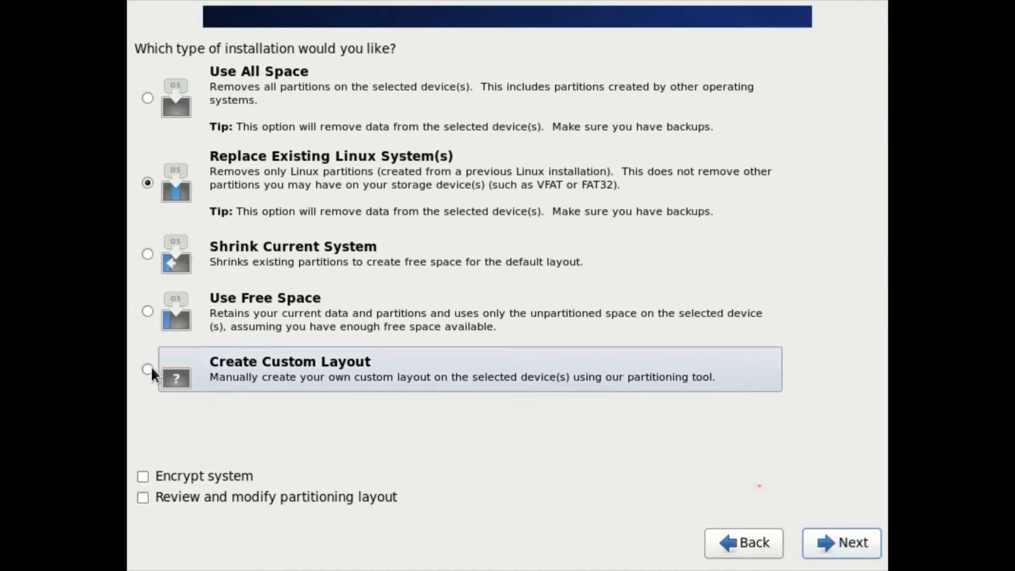
pyautogui.click(851, 542)
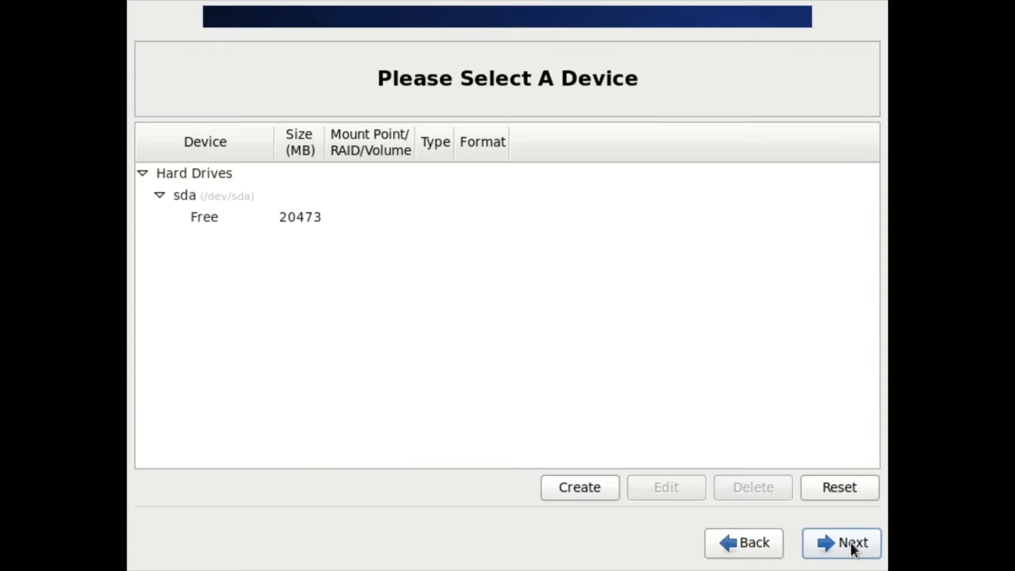
pyautogui.click(291, 216)
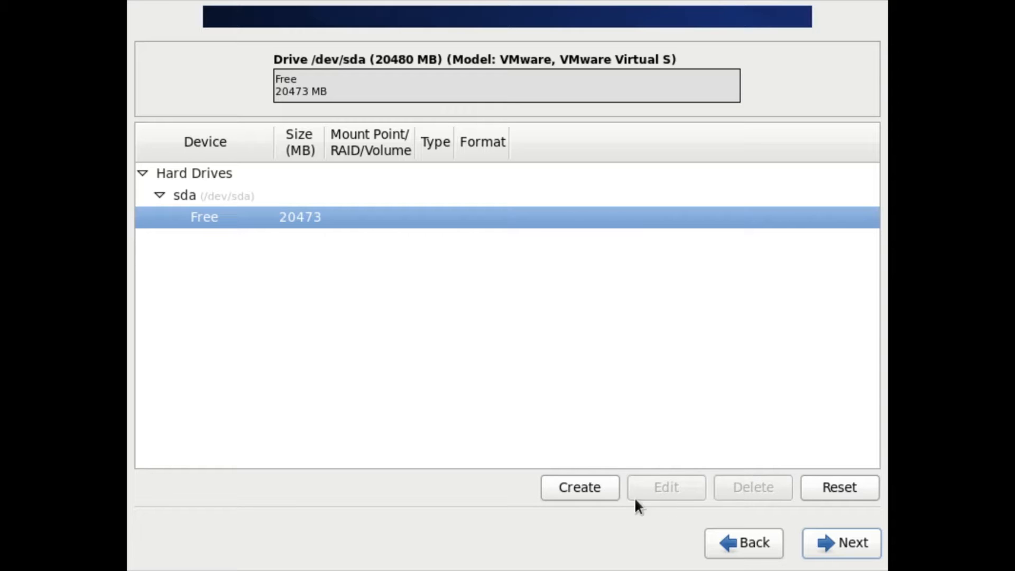
pyautogui.click(601, 492)
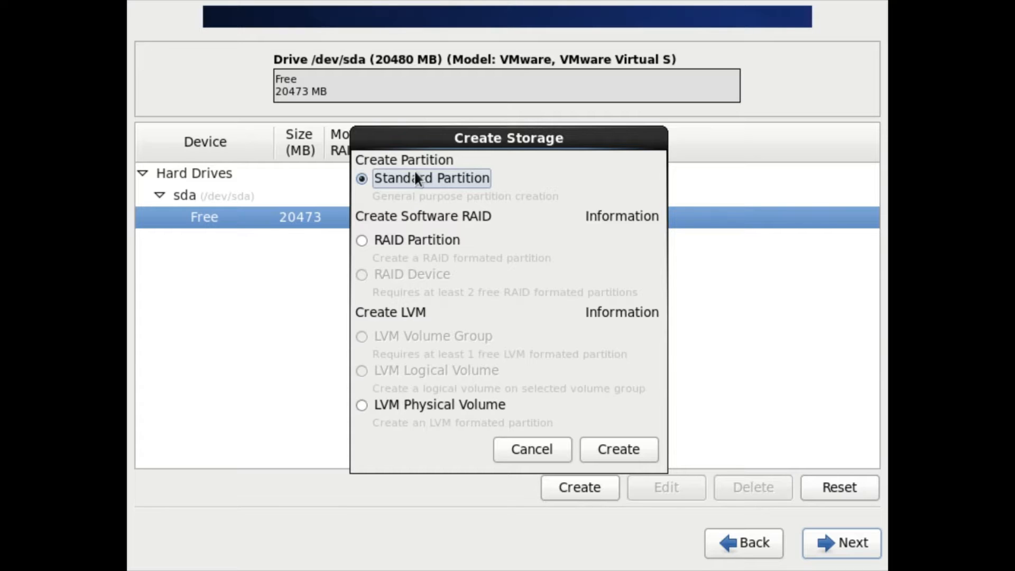
pyautogui.click(624, 448)
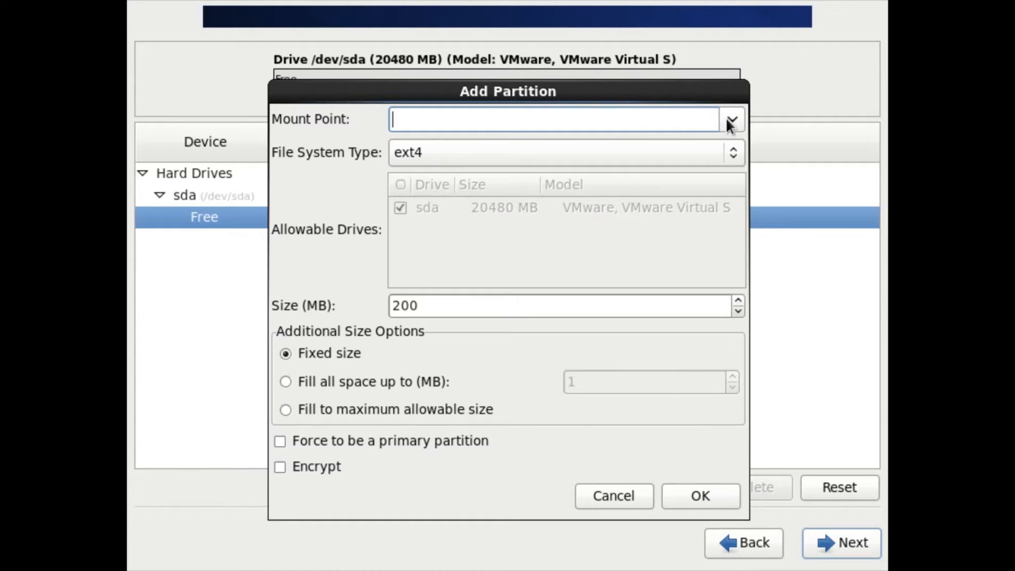
pyautogui.click(729, 121)
pyautogui.click(551, 162)
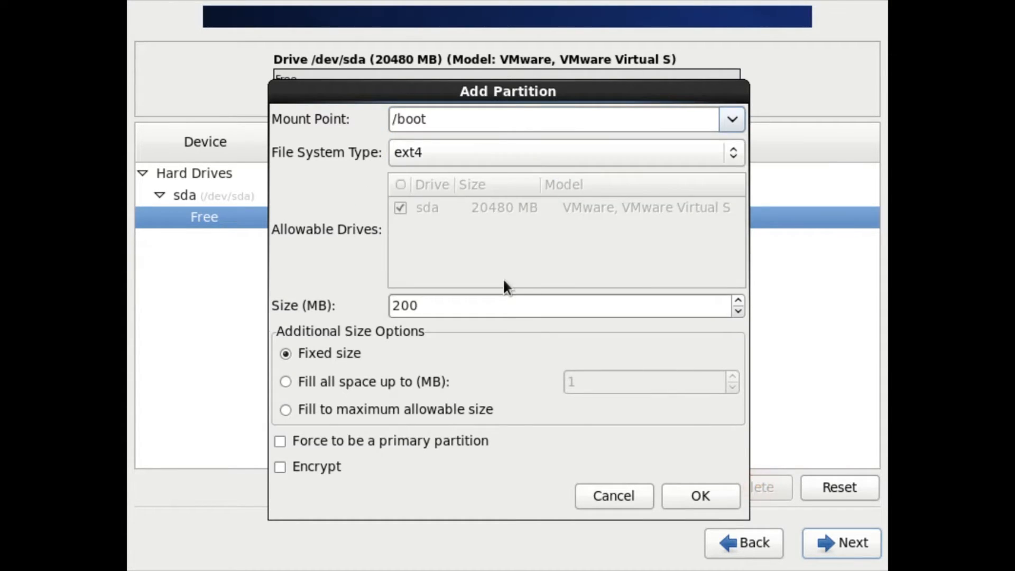
pyautogui.doubleClick(469, 305)
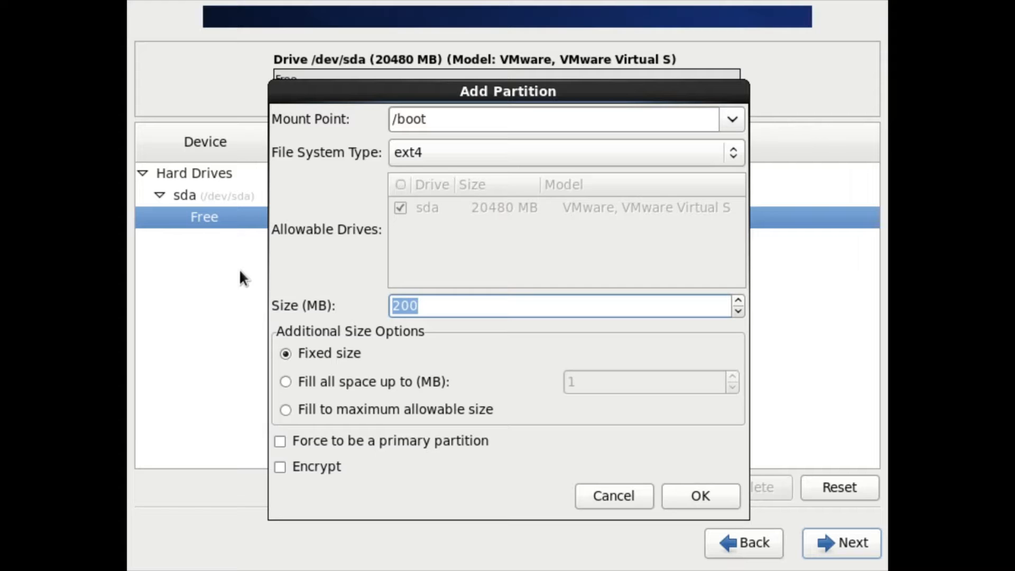
pyautogui.click(449, 307)
pyautogui.click(683, 491)
# Create a fixed-size 2000 MB standard partition on sda with the swap file system type.
pyautogui.click(590, 485)
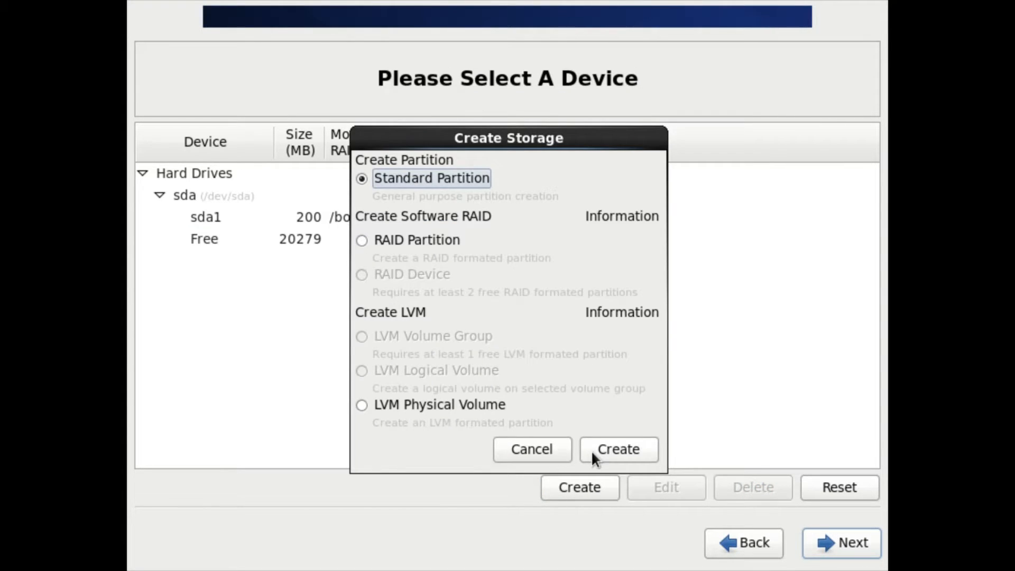
pyautogui.click(592, 450)
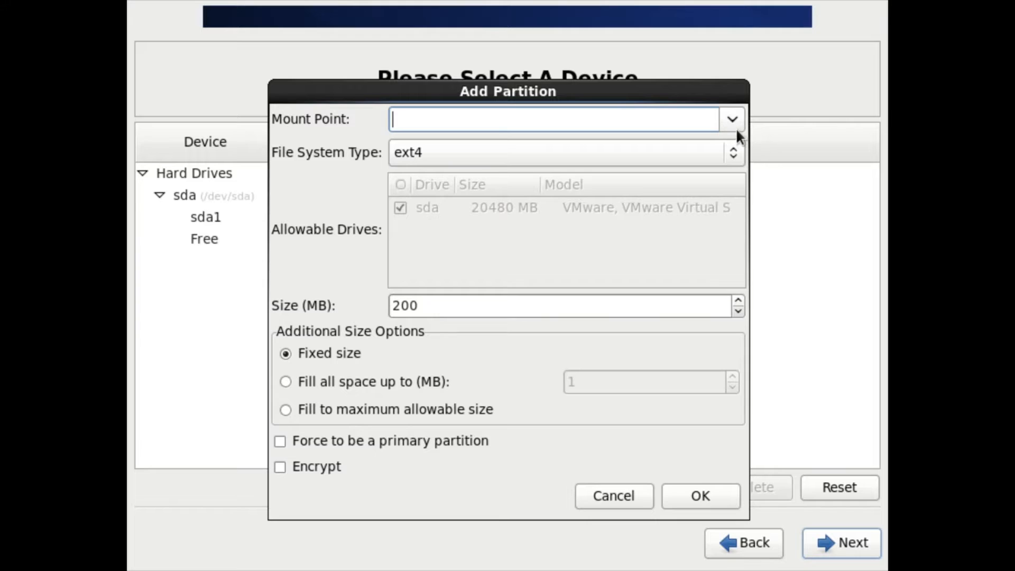
pyautogui.click(729, 142)
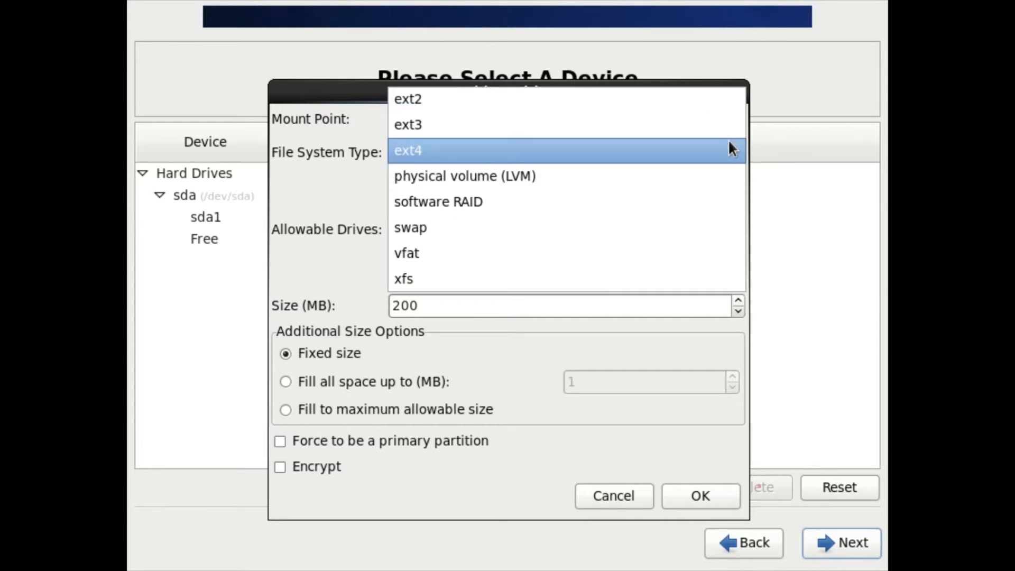
pyautogui.click(612, 230)
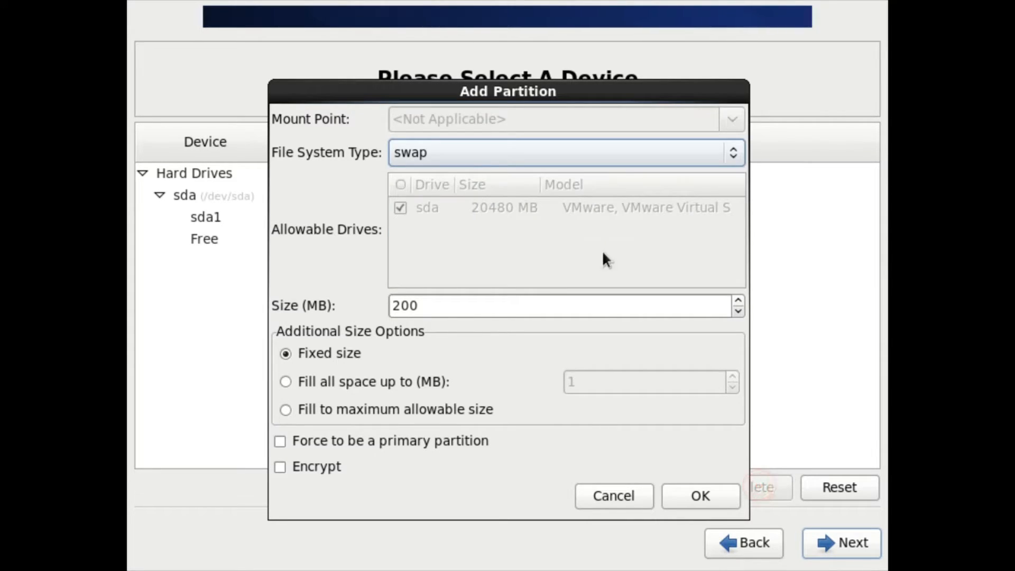
pyautogui.moveTo(458, 310); pyautogui.dragTo(217, 300)
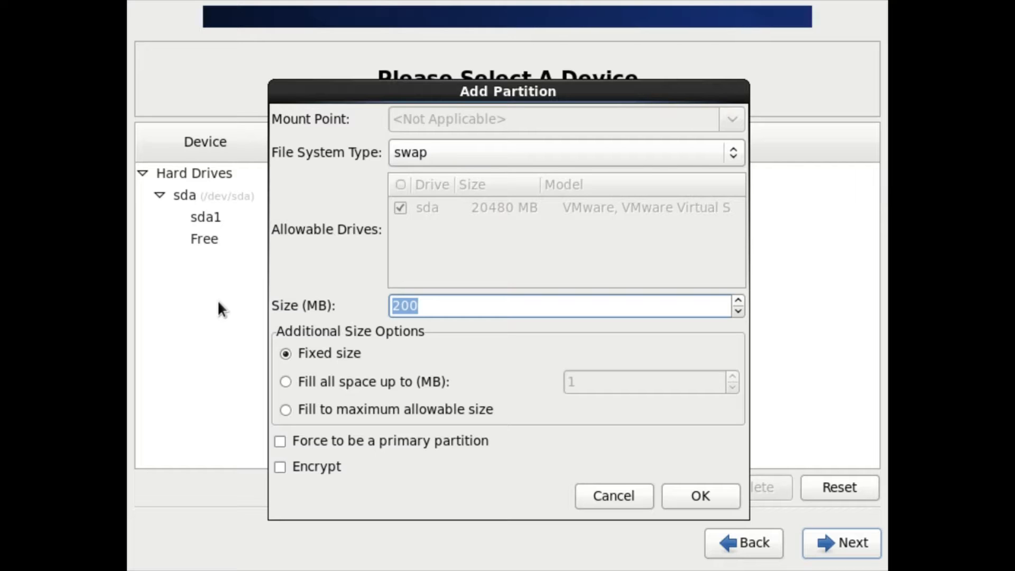
pyautogui.click(433, 306)
pyautogui.write('0')
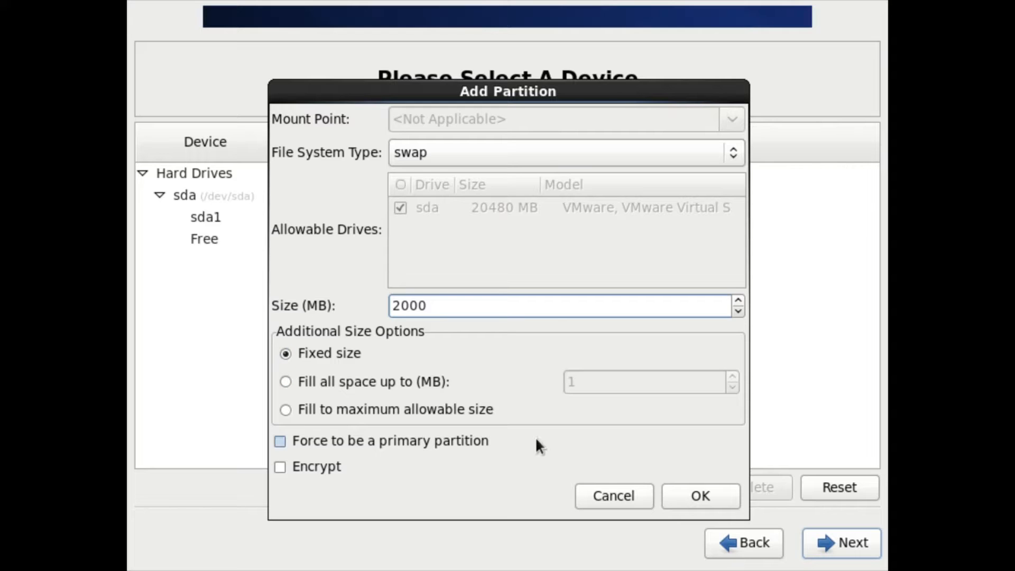
pyautogui.click(715, 509)
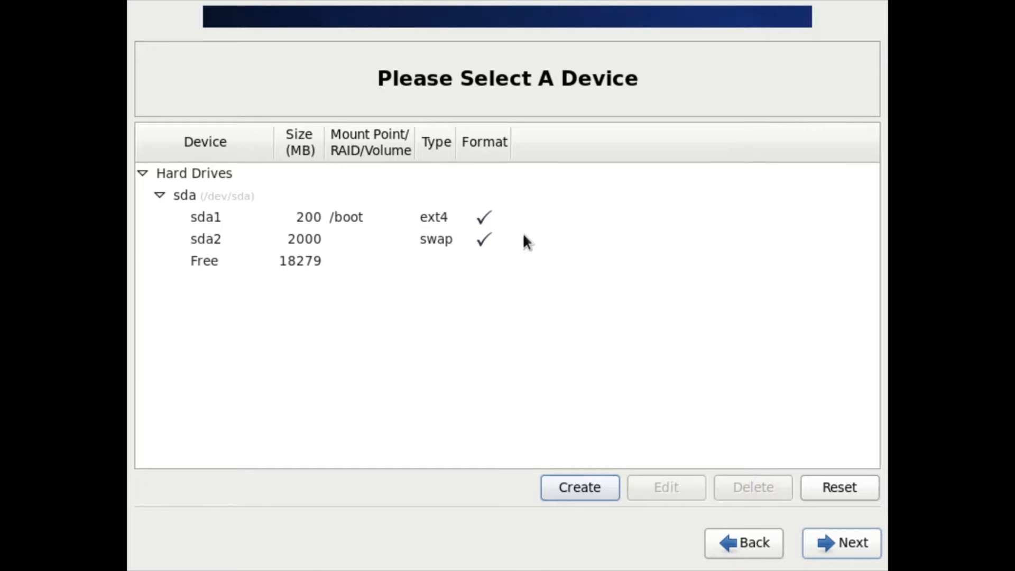
# Create a fixed-size 18200 MB ext4 standard partition on sda with the mount point /.
pyautogui.click(579, 493)
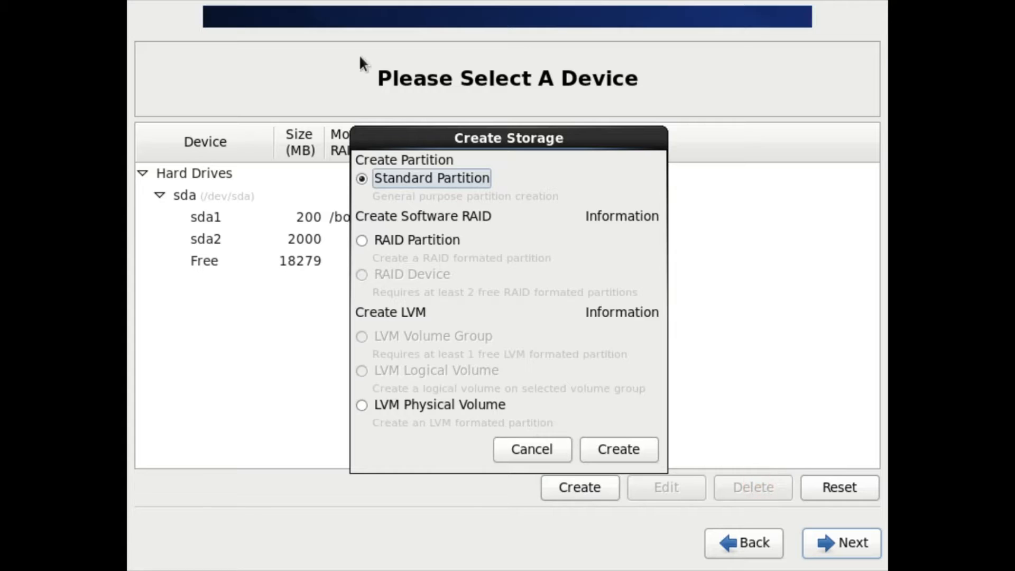
pyautogui.moveTo(419, 133); pyautogui.dragTo(570, 56)
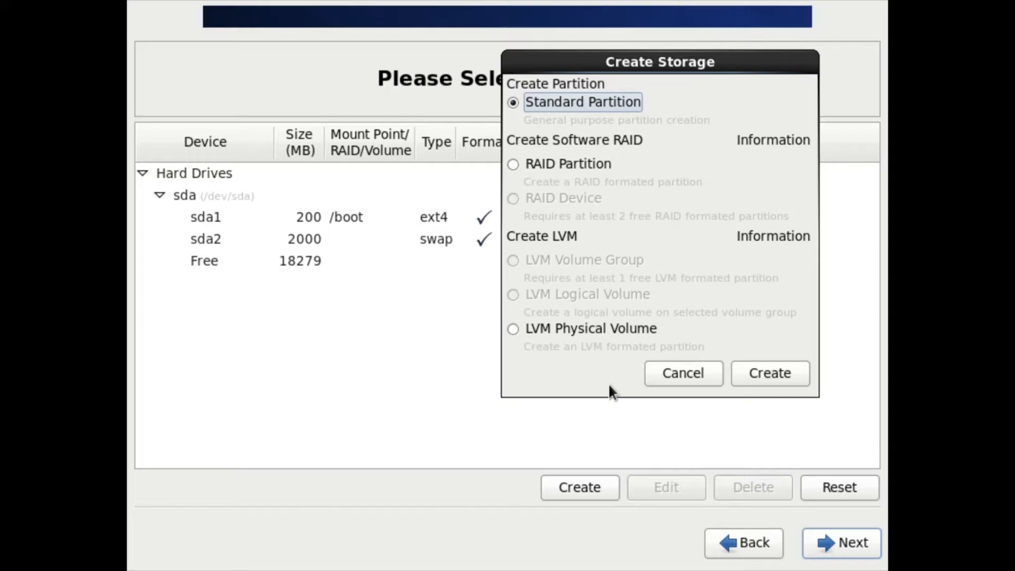
pyautogui.click(779, 374)
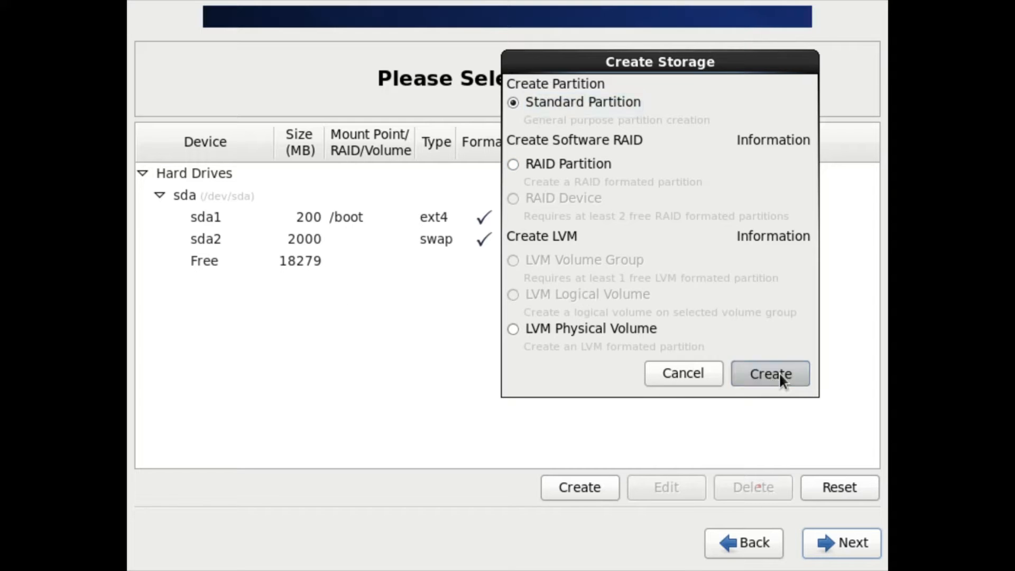
pyautogui.write('1')
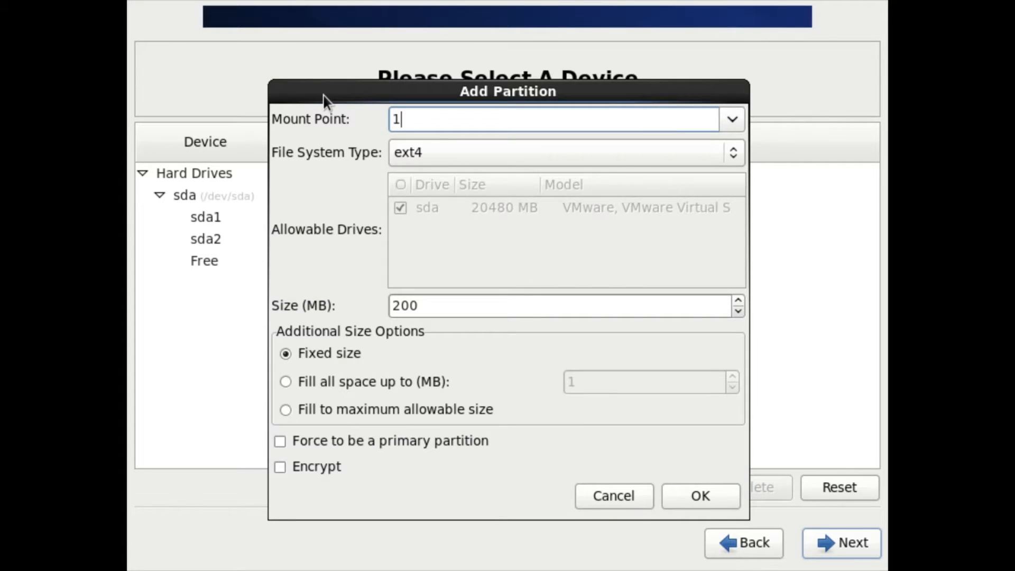
pyautogui.write('8200')
pyautogui.press('BackSpace')
pyautogui.press('BackSpace')
pyautogui.press('BackSpace')
pyautogui.press('BackSpace')
pyautogui.press('BackSpace')
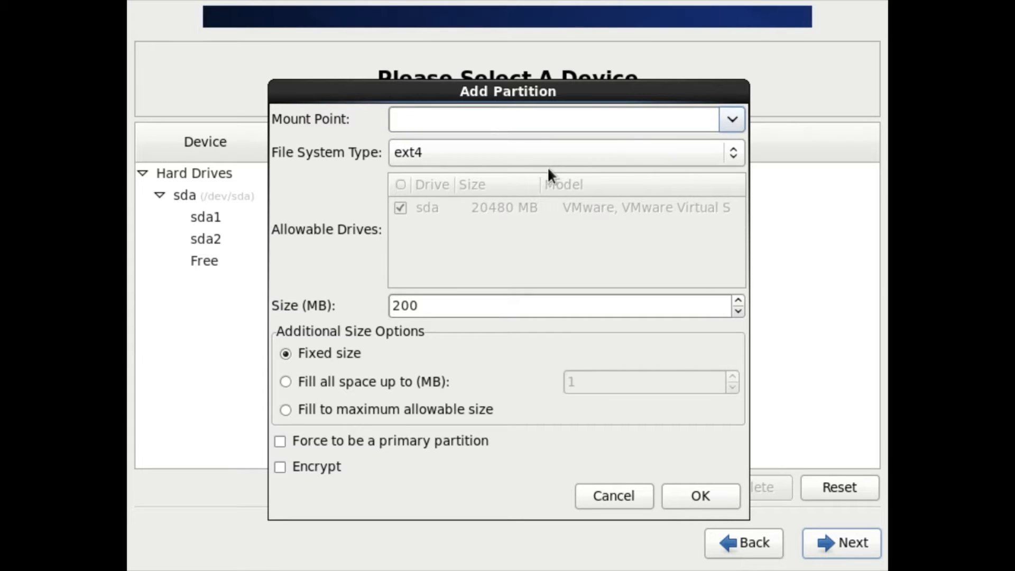
pyautogui.click(733, 119)
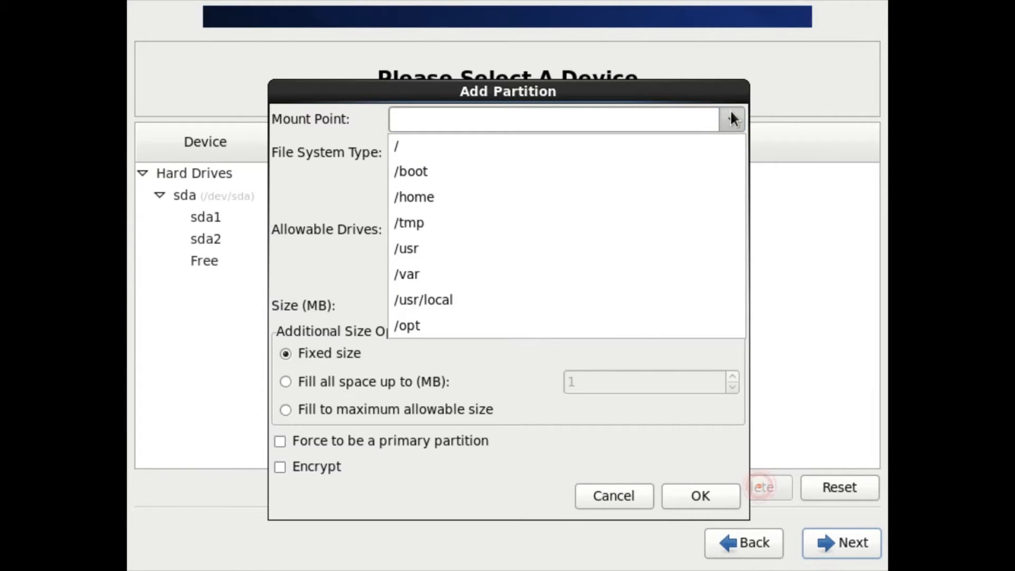
pyautogui.click(561, 148)
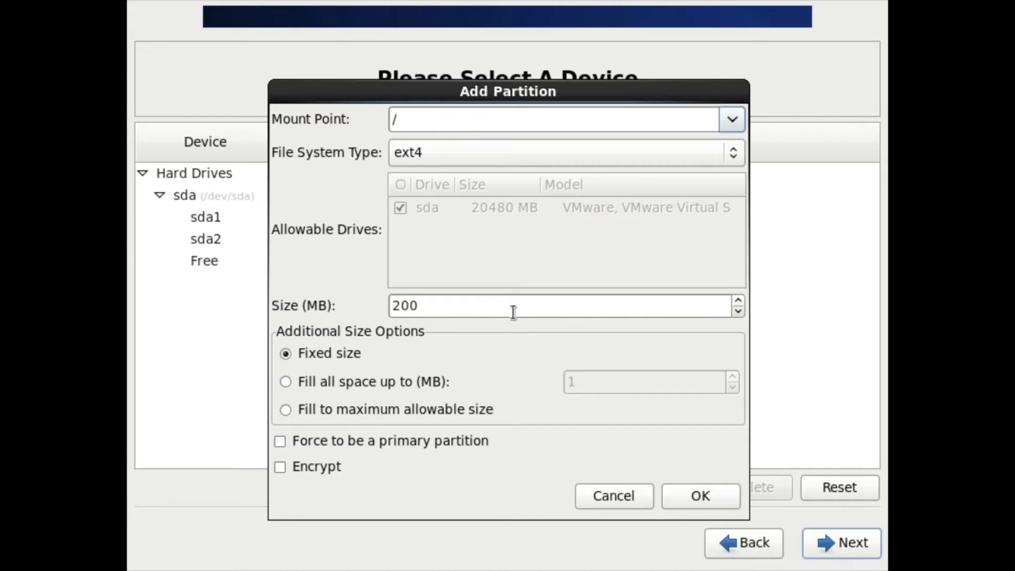
pyautogui.moveTo(512, 312); pyautogui.dragTo(333, 305)
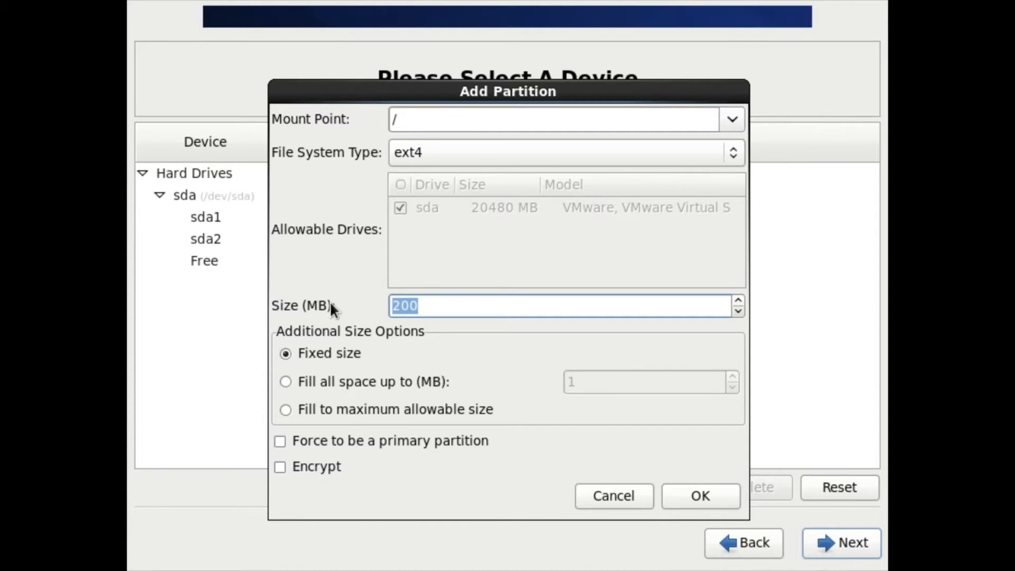
pyautogui.write('18200')
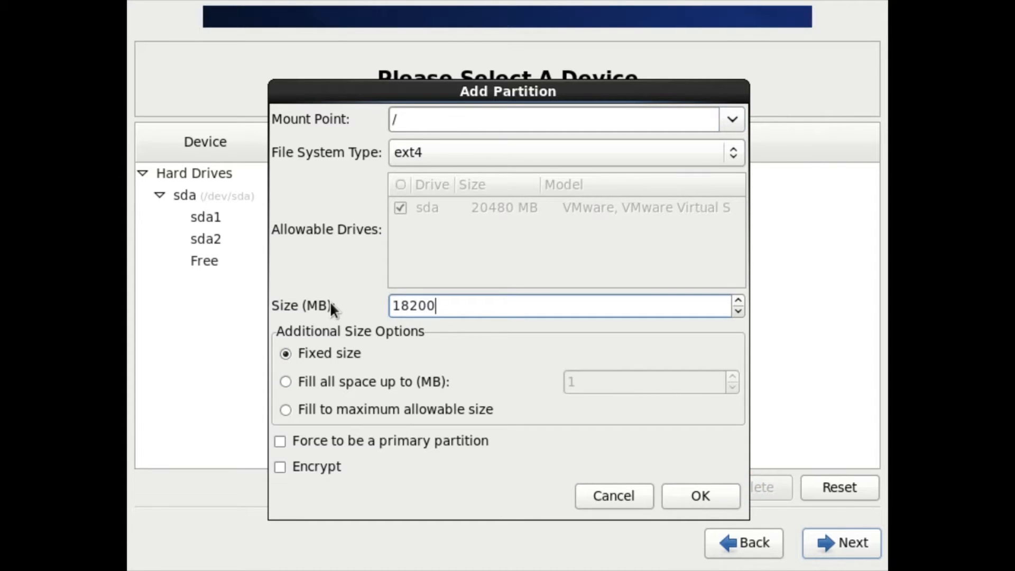
pyautogui.click(698, 505)
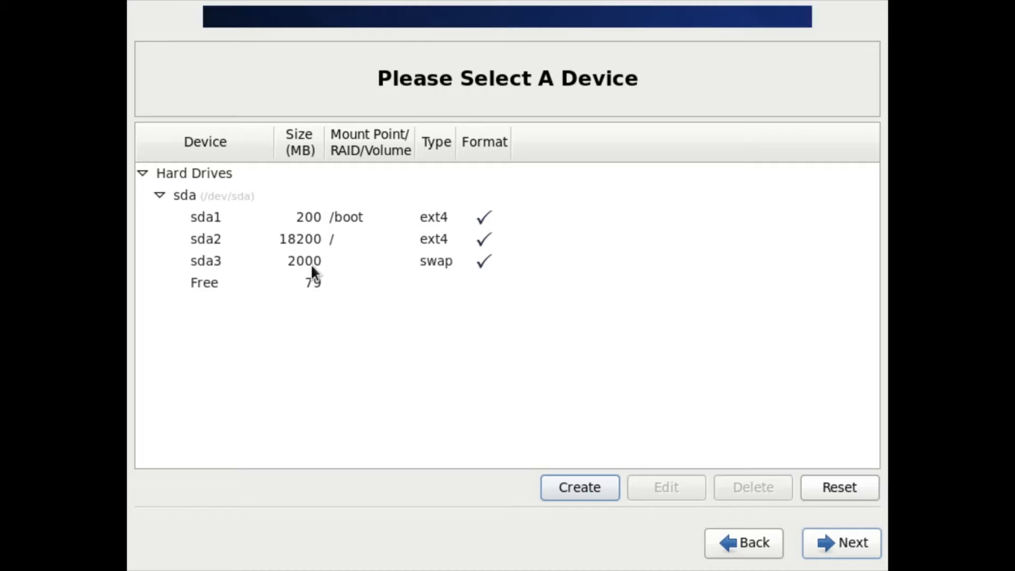
# Go through the three sda partitions, then approve formatting /dev/sda and commit the partition layout to disk.
pyautogui.click(338, 216)
pyautogui.click(328, 239)
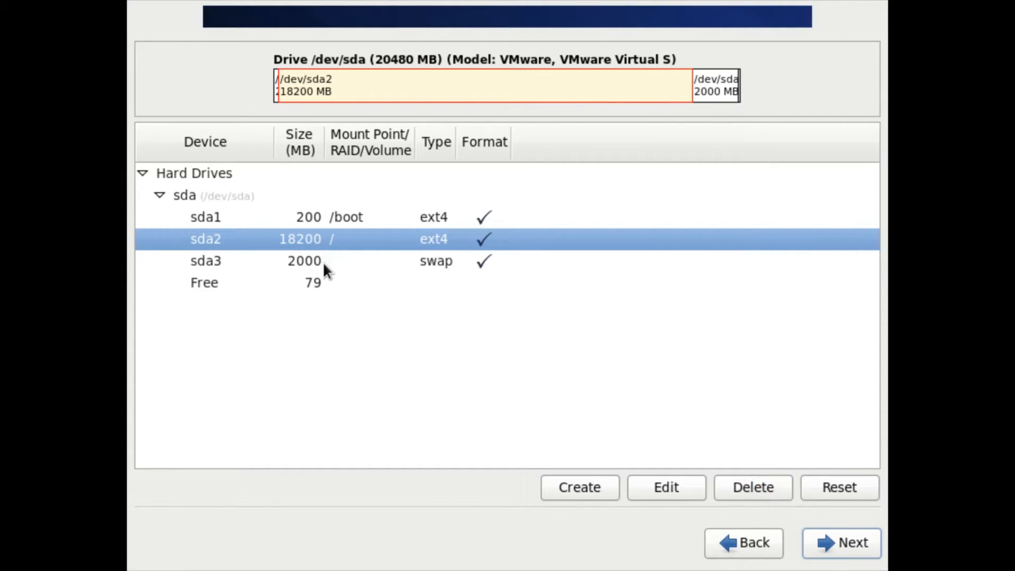
pyautogui.click(324, 263)
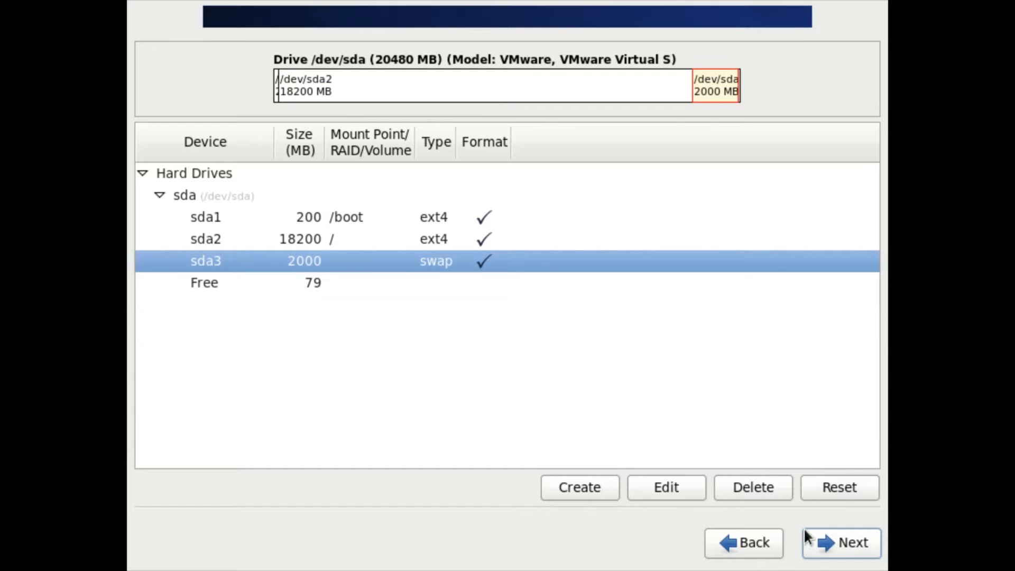
pyautogui.click(823, 544)
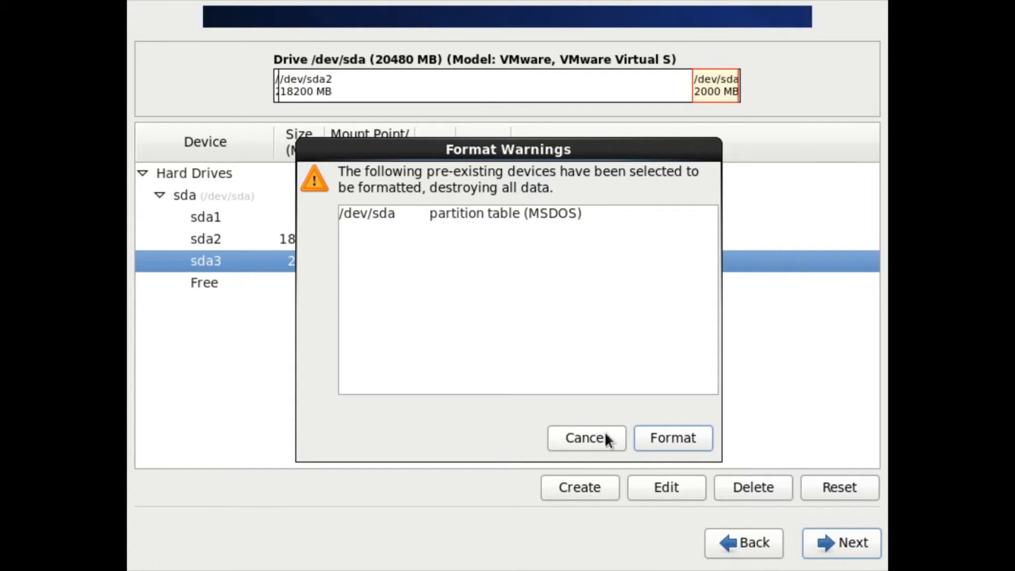
pyautogui.click(662, 440)
pyautogui.click(620, 342)
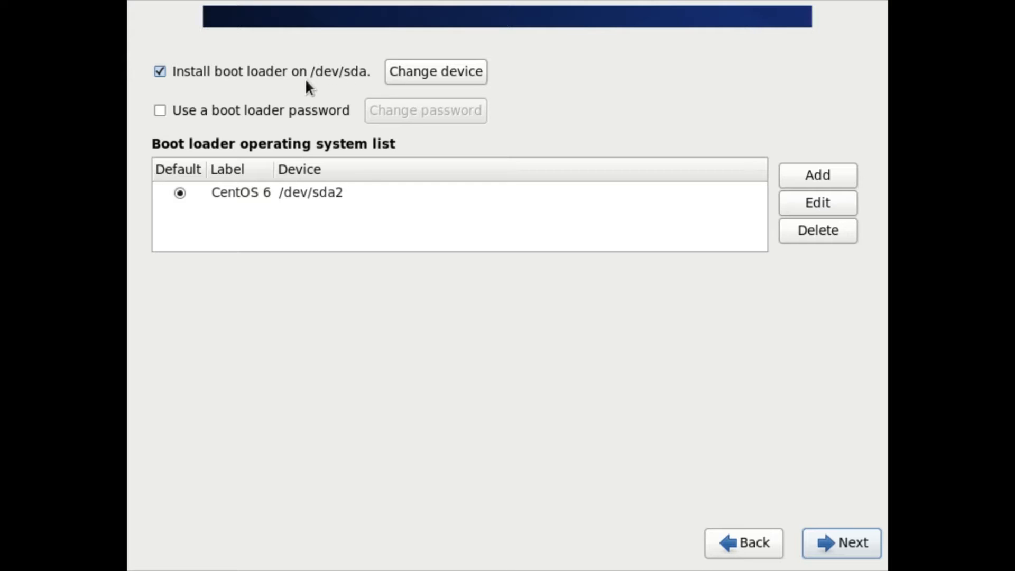
# Accept the Master Boot Record of /dev/sda as the boot loader location and continue without a boot loader password.
pyautogui.click(433, 77)
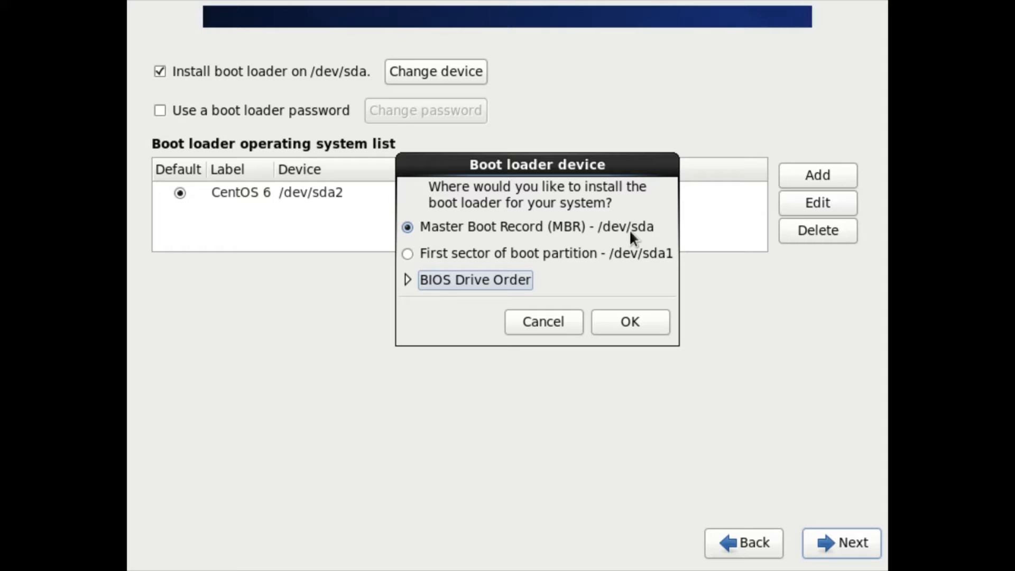
pyautogui.click(623, 322)
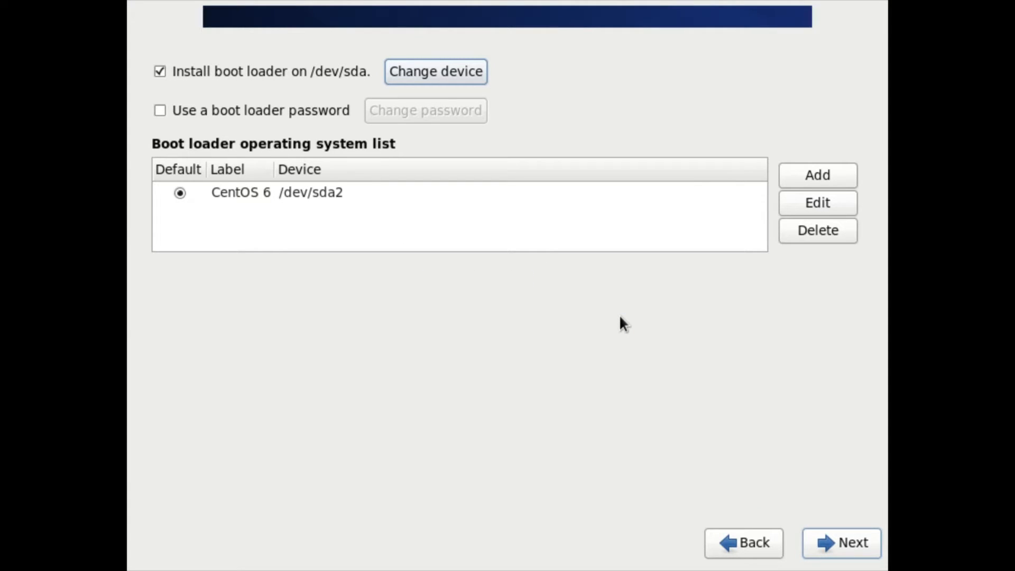
pyautogui.click(160, 109)
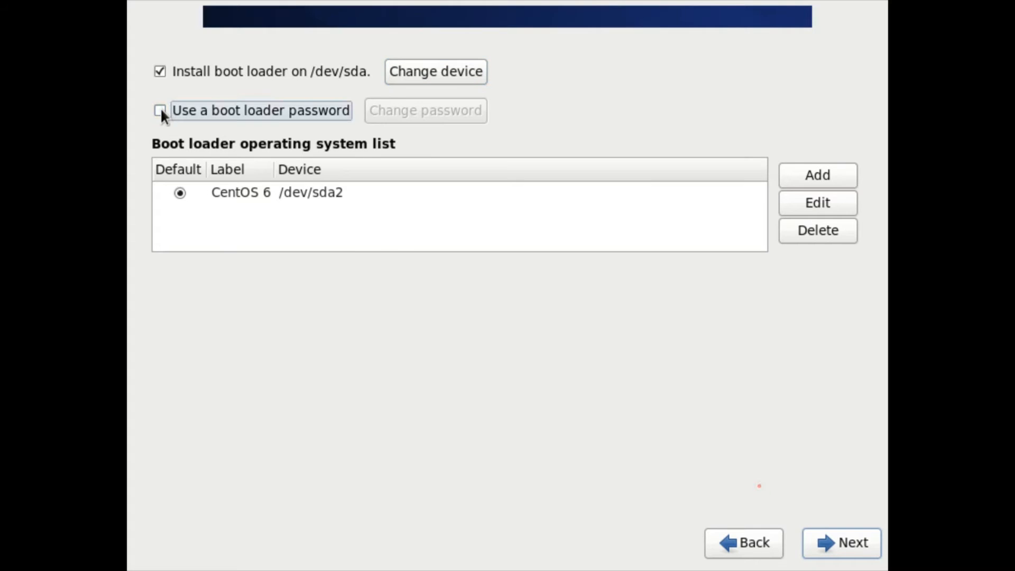
pyautogui.click(541, 371)
pyautogui.click(825, 540)
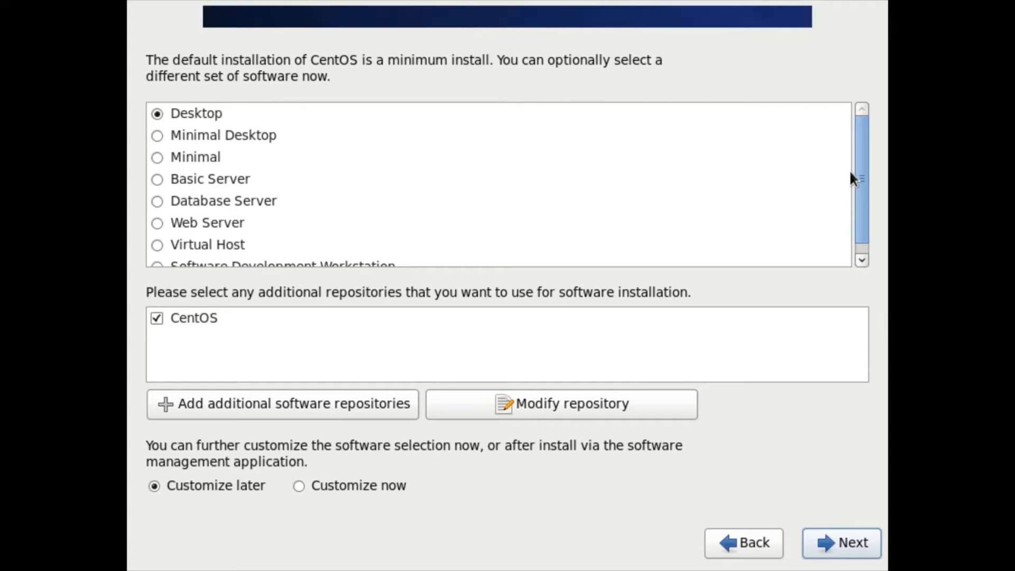
# Install the Basic Server software set from the CentOS repository and reboot the virtual machine into the installed system.
pyautogui.moveTo(861, 163); pyautogui.dragTo(865, 137)
pyautogui.click(156, 136)
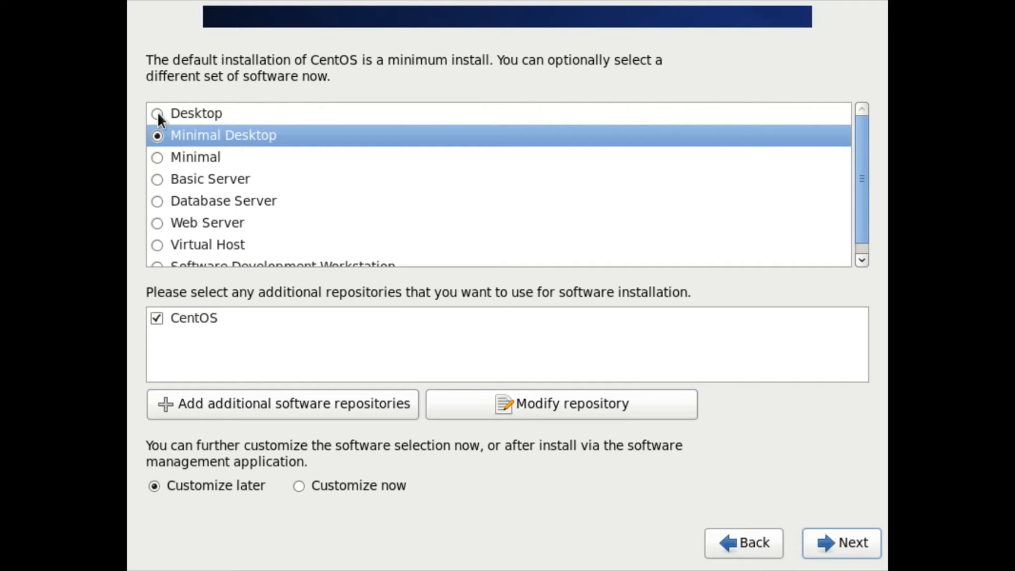
pyautogui.click(157, 114)
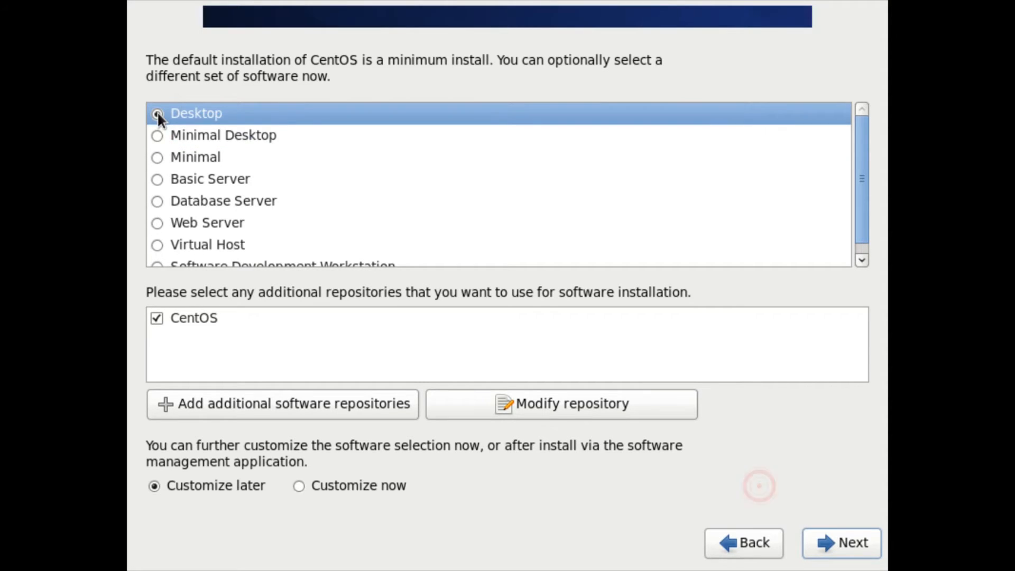
pyautogui.click(157, 179)
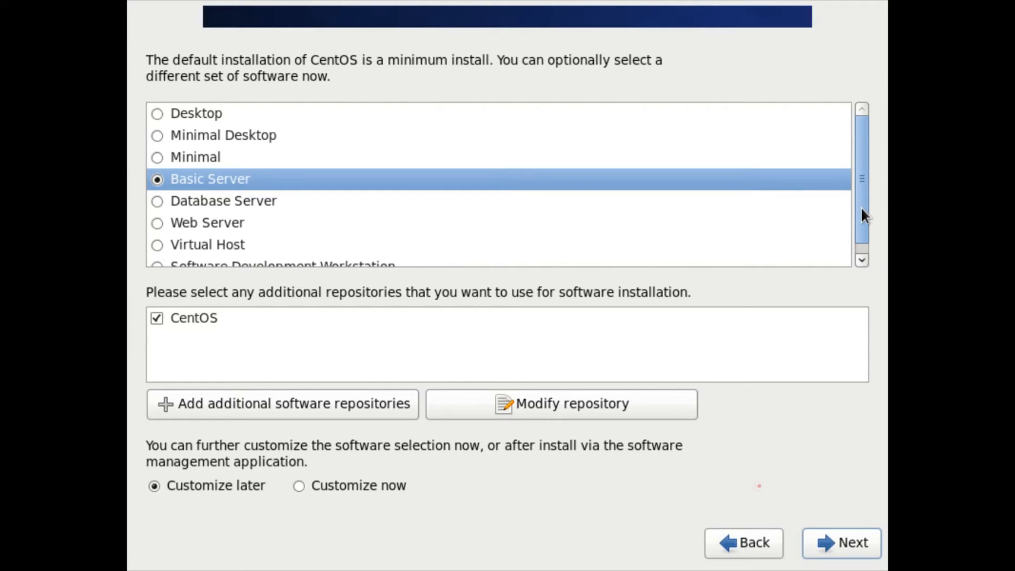
pyautogui.moveTo(862, 207); pyautogui.dragTo(860, 180)
pyautogui.click(838, 544)
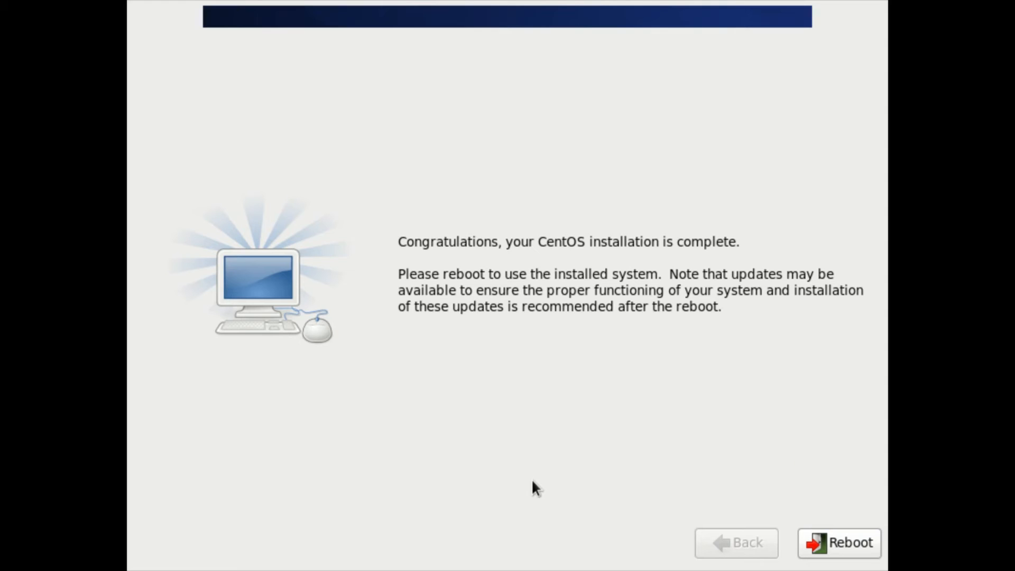
pyautogui.click(870, 544)
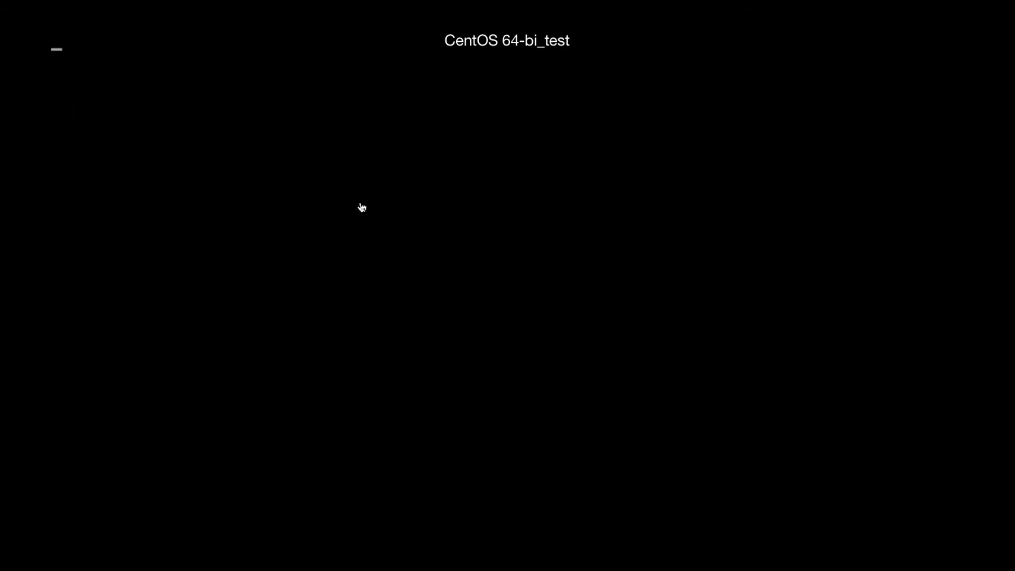
pyautogui.click(464, 271)
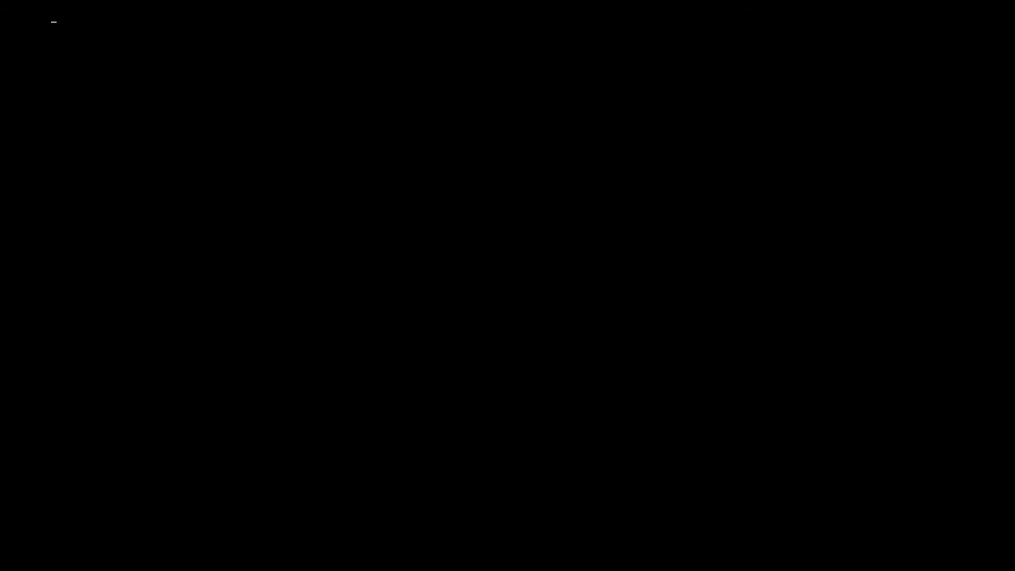